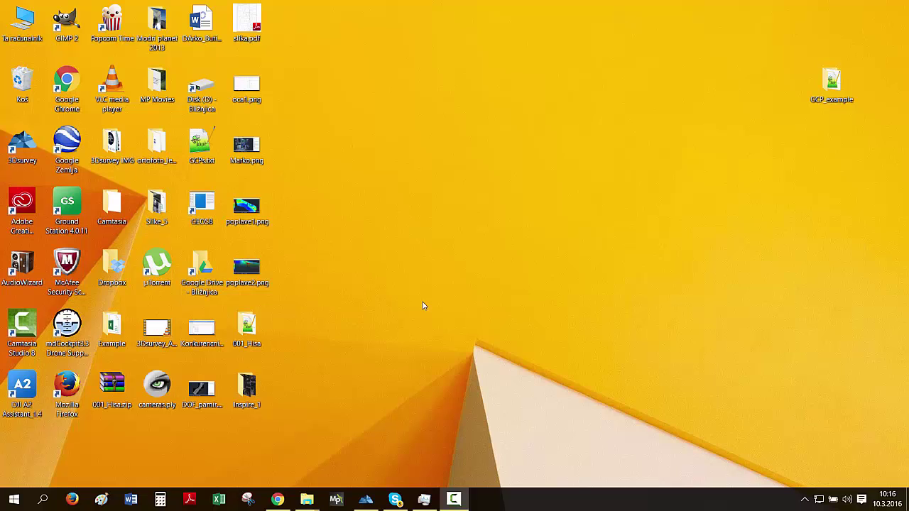
Switch to 3Dsurvey and load all JPG images from the img folder of GCP_example.
{"action": "left_click", "coordinate": [367, 501]}
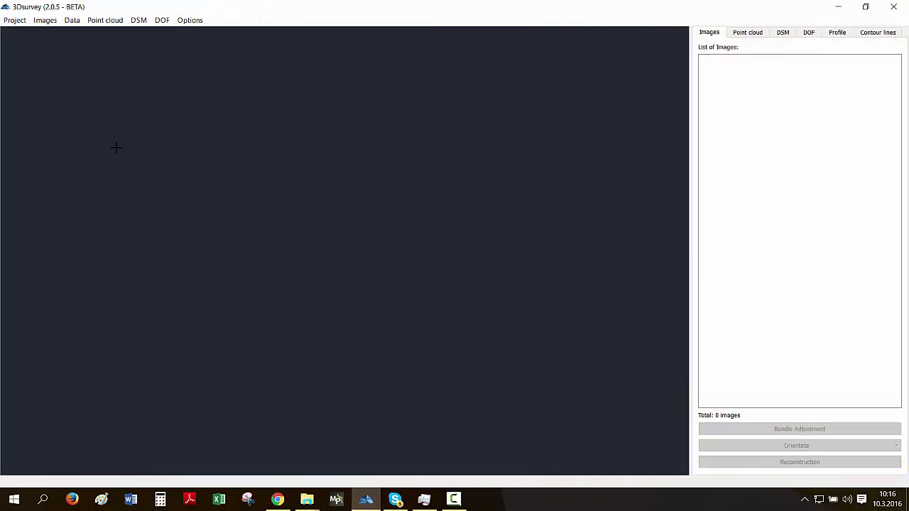
{"action": "left_click", "coordinate": [45, 20]}
{"action": "left_click", "coordinate": [68, 33]}
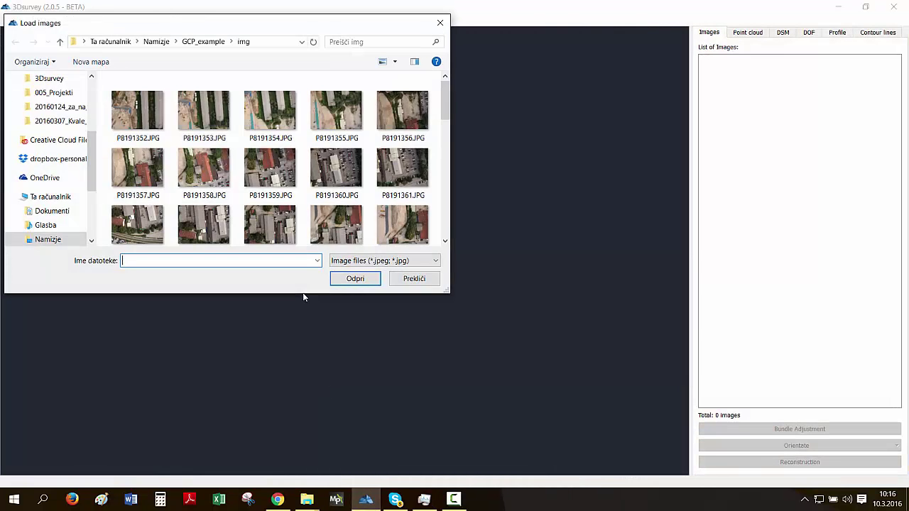
{"action": "left_click", "coordinate": [142, 121]}
{"action": "key", "text": "ctrl+a"}
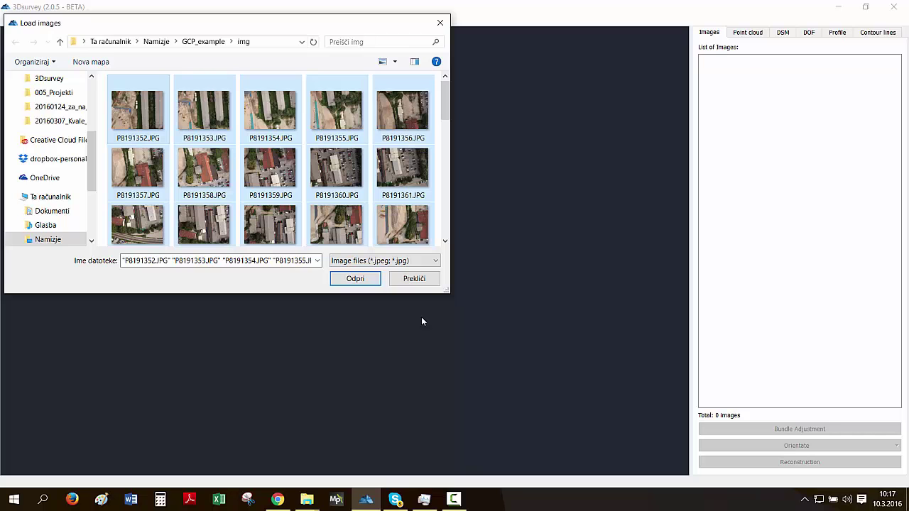
{"action": "left_click", "coordinate": [362, 283]}
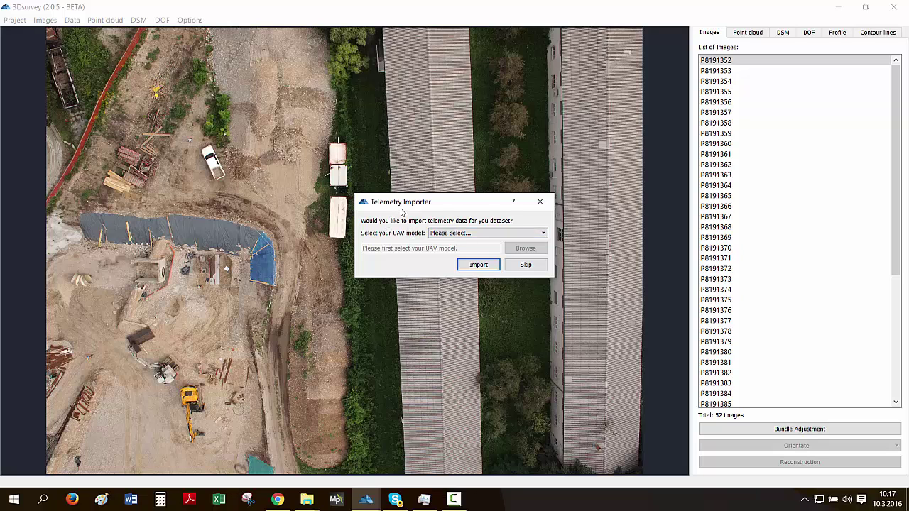
Skip the telemetry import and run a global bundle adjustment with 80 m fly height and Normal feature extraction.
{"action": "left_click", "coordinate": [526, 266]}
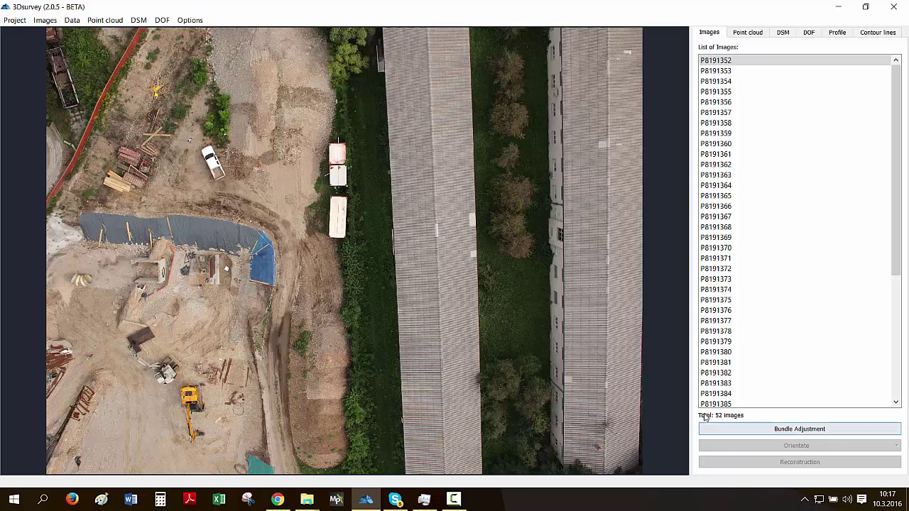
{"action": "left_click", "coordinate": [786, 430]}
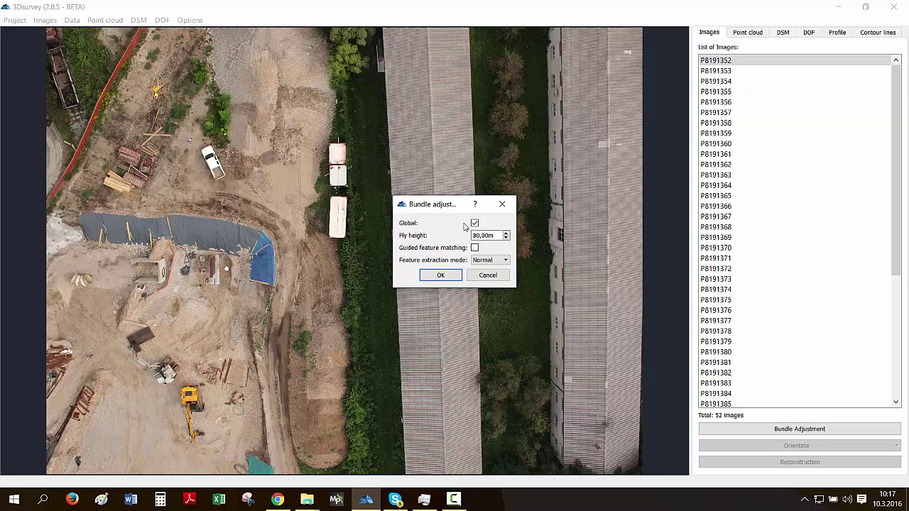
{"action": "left_click", "coordinate": [450, 276]}
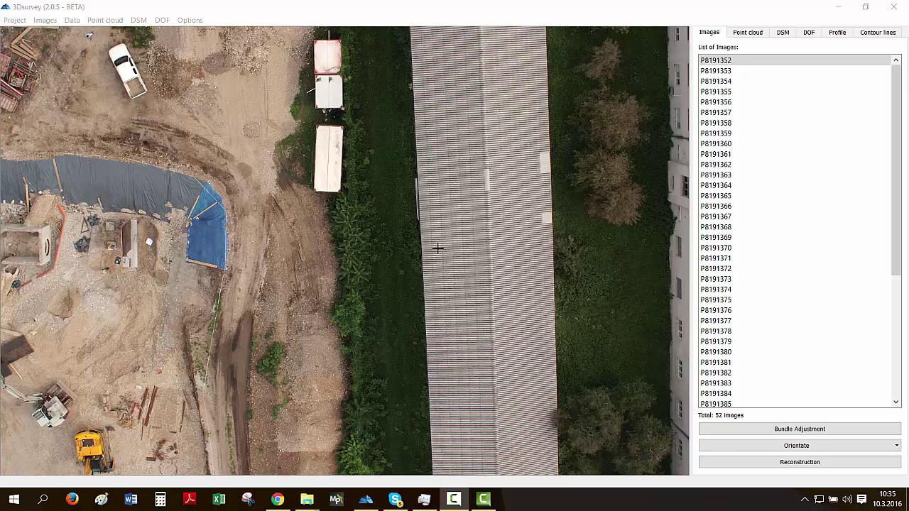
{"action": "left_click", "coordinate": [438, 248]}
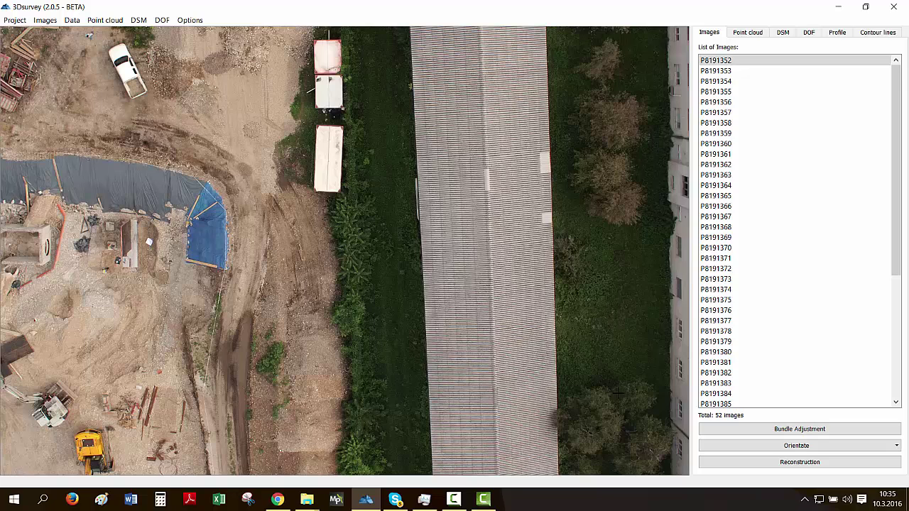
Start orientating with GCP data, load GCP.txt from the GCP_example folder and proceed to locating the GCPs.
{"action": "left_click", "coordinate": [828, 449]}
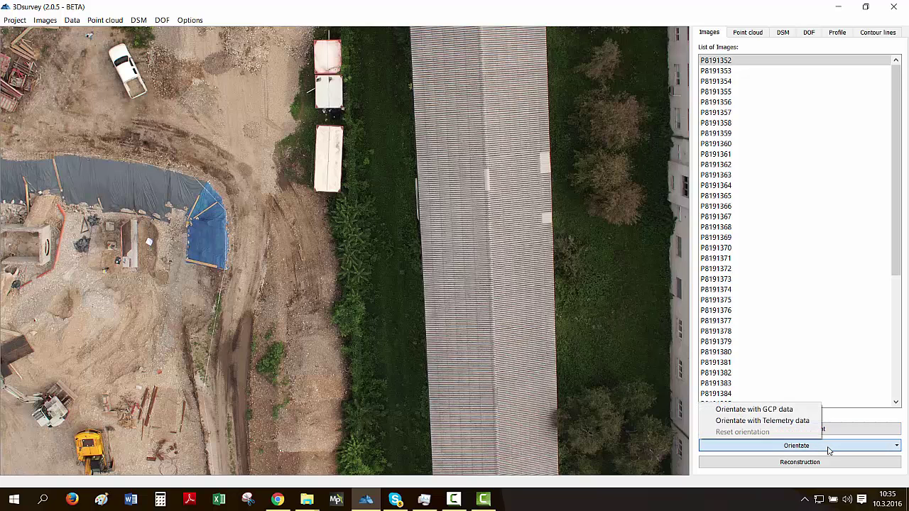
{"action": "left_click", "coordinate": [808, 410]}
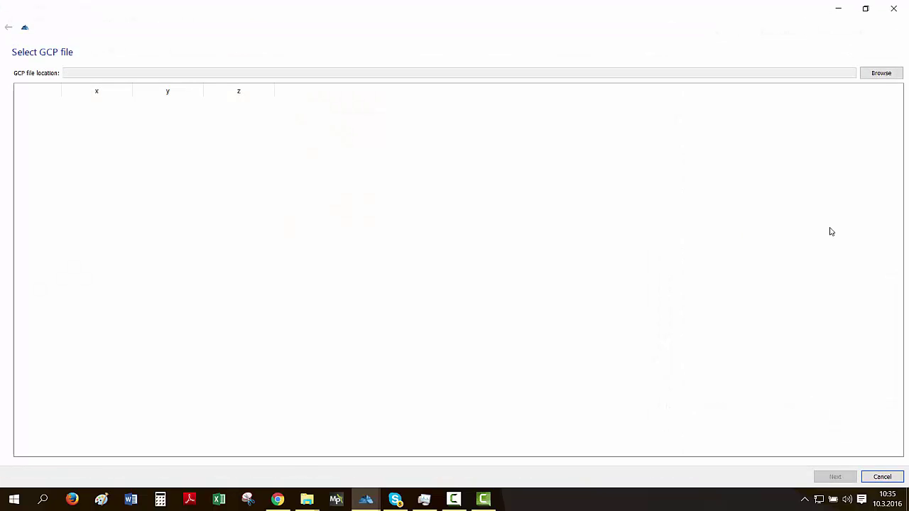
{"action": "left_click", "coordinate": [885, 76]}
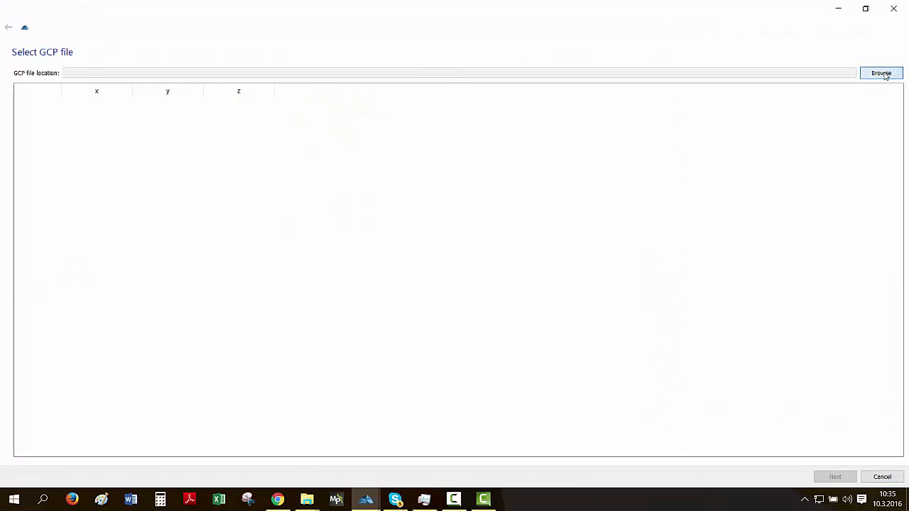
{"action": "left_click", "coordinate": [138, 112]}
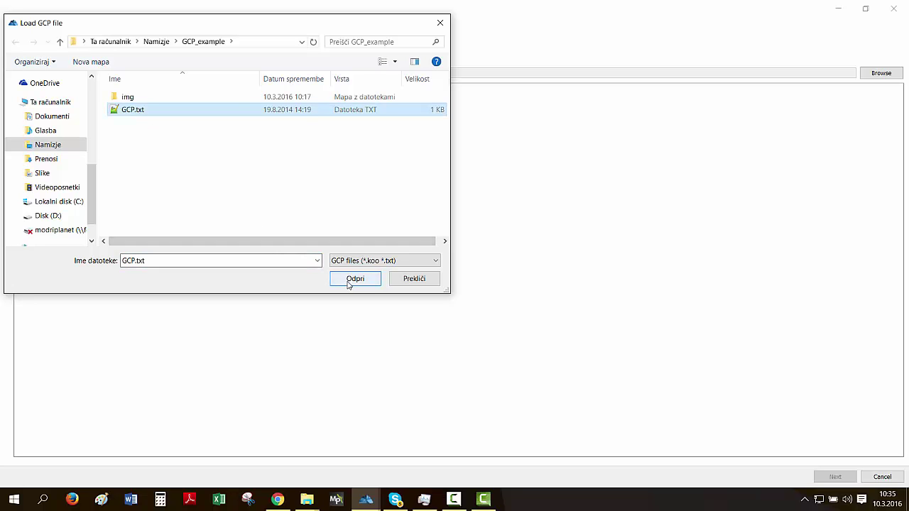
{"action": "left_click", "coordinate": [355, 279]}
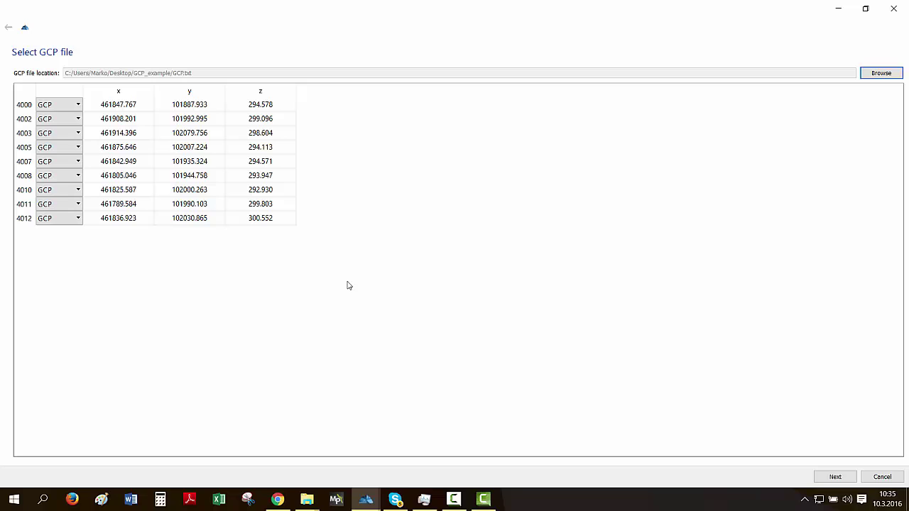
{"action": "left_click", "coordinate": [836, 477]}
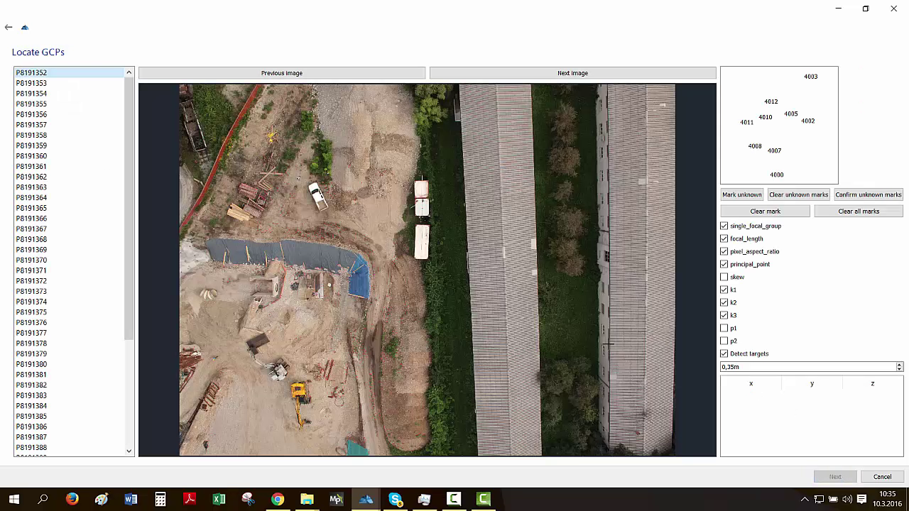
Mark the centre of the black-and-white target on the gravel near the bushes in image P8191354.
{"action": "left_click", "coordinate": [544, 74]}
{"action": "left_click", "coordinate": [544, 74]}
{"action": "scroll", "coordinate": [329, 416], "scroll_direction": "up", "scroll_amount": 10}
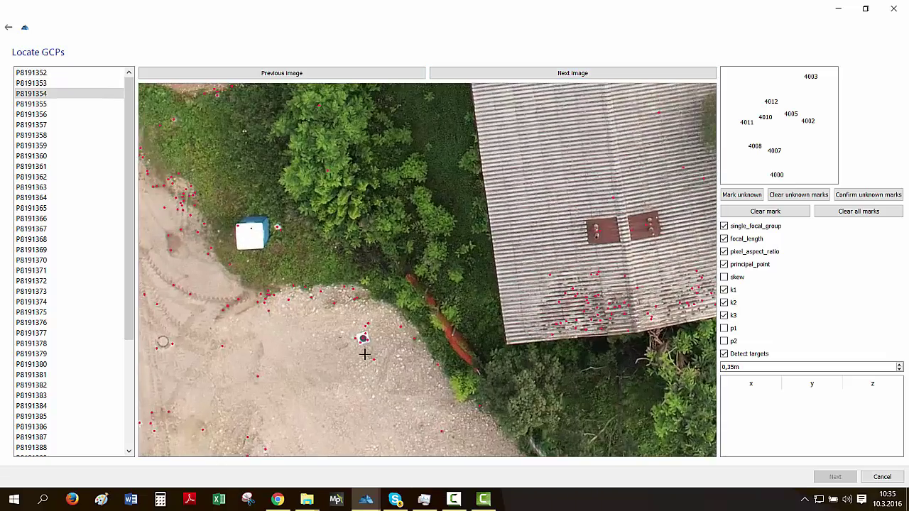
{"action": "scroll", "coordinate": [365, 354], "scroll_direction": "up", "scroll_amount": 5}
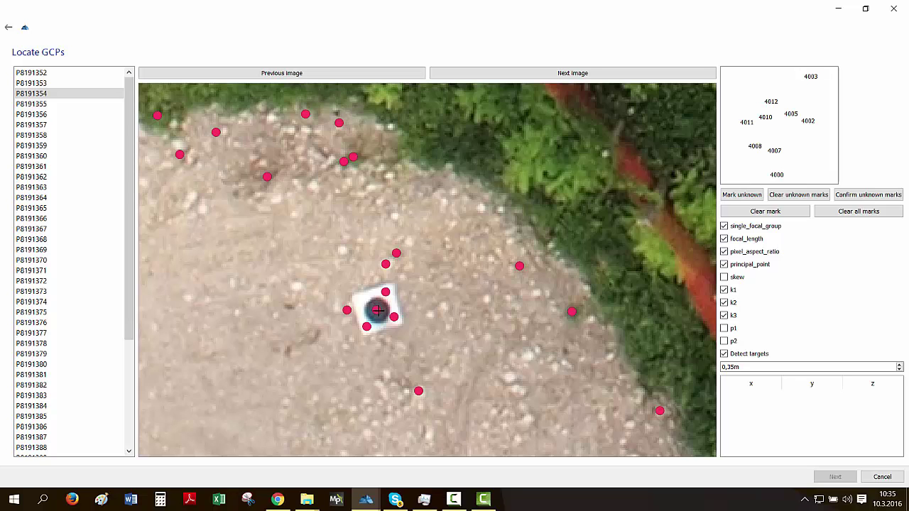
{"action": "left_click", "coordinate": [377, 310]}
{"action": "scroll", "coordinate": [391, 276], "scroll_direction": "down", "scroll_amount": 5}
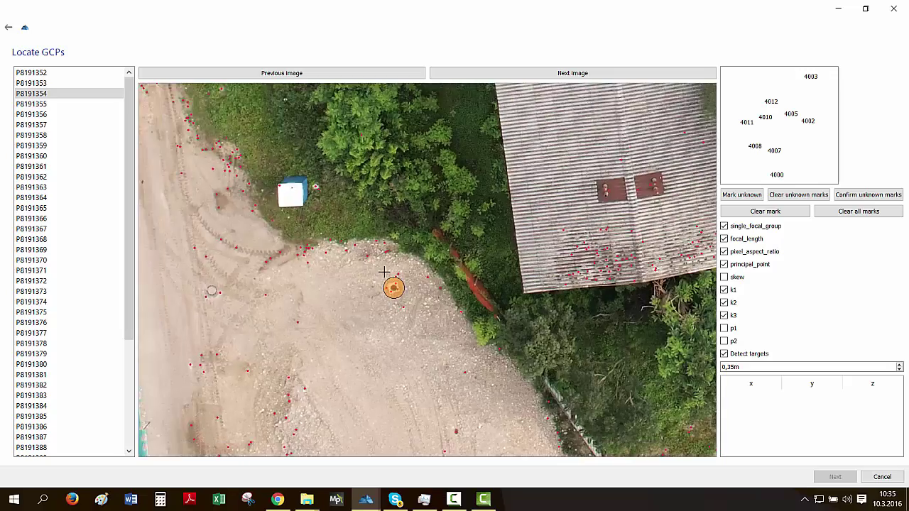
Look through the images from P8191355 to P8191365 for another ground control target.
{"action": "left_click", "coordinate": [469, 71]}
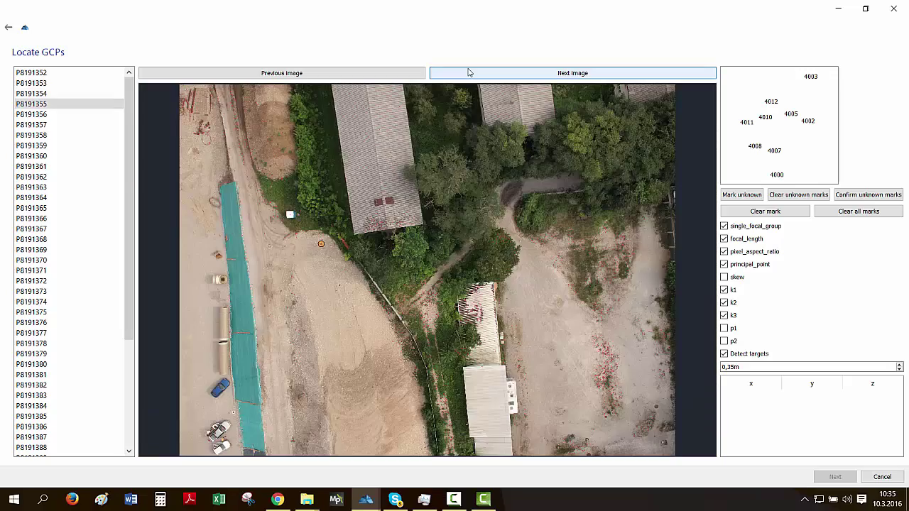
{"action": "left_click", "coordinate": [469, 72]}
{"action": "left_click", "coordinate": [469, 72]}
{"action": "left_click", "coordinate": [469, 72]}
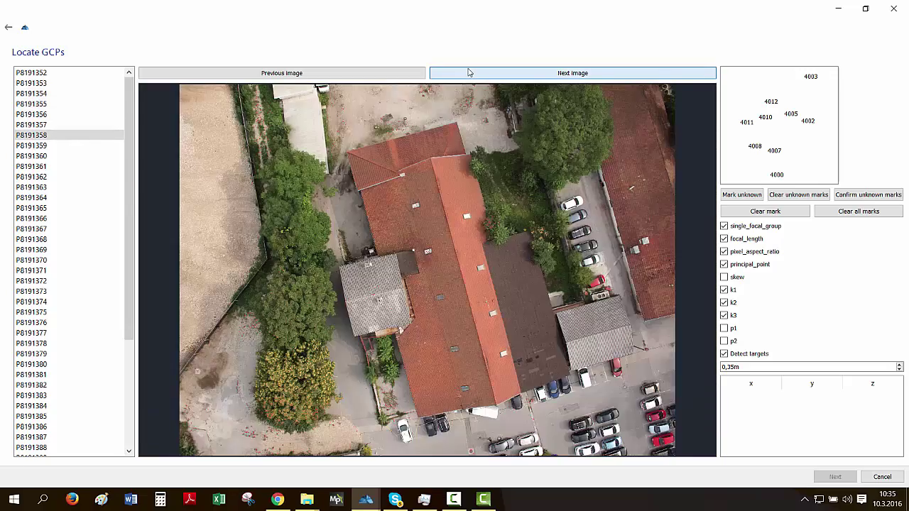
{"action": "left_click", "coordinate": [469, 72]}
{"action": "left_click", "coordinate": [468, 72]}
{"action": "left_click", "coordinate": [469, 72]}
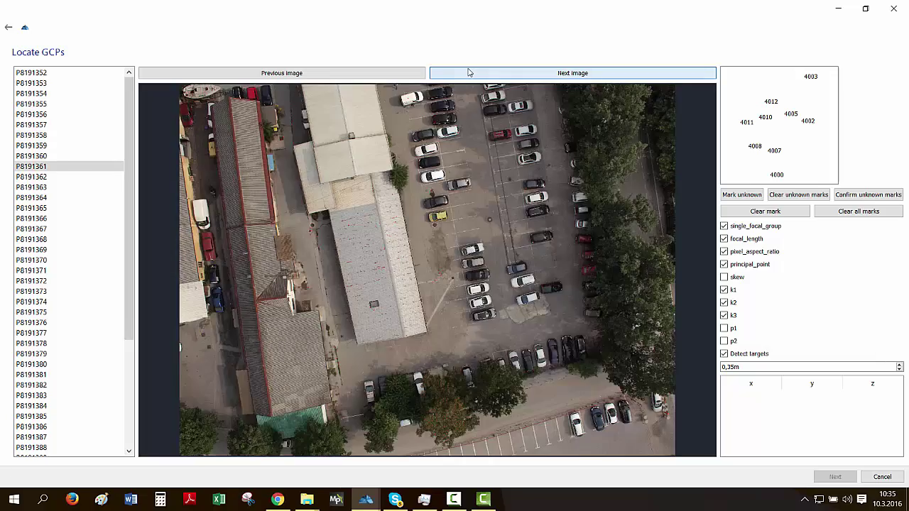
{"action": "left_click", "coordinate": [469, 71]}
{"action": "left_click", "coordinate": [468, 71]}
{"action": "left_click", "coordinate": [468, 72]}
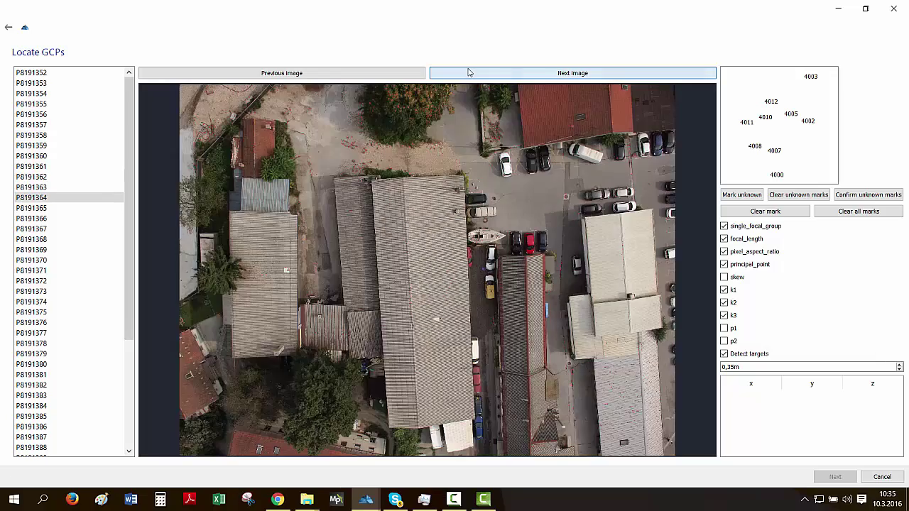
{"action": "left_click", "coordinate": [469, 72]}
{"action": "left_click", "coordinate": [467, 72]}
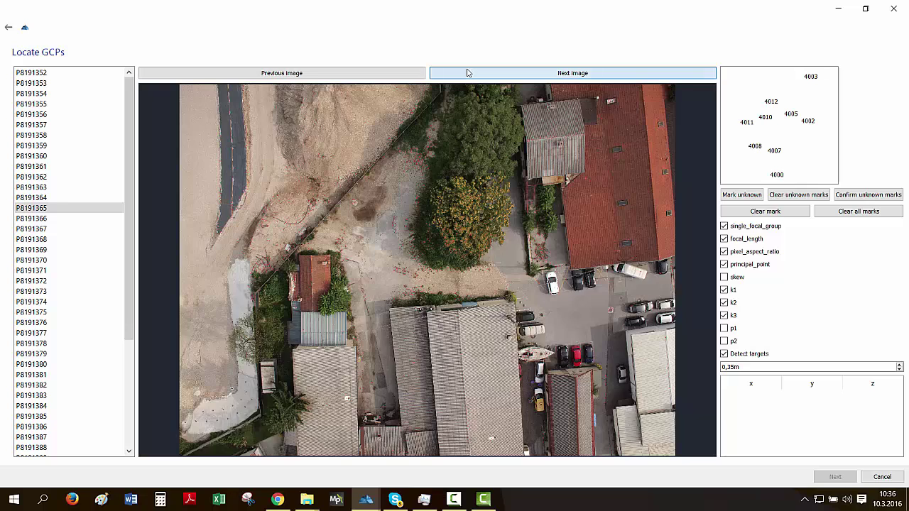
Mark the centre of the target beside the red fence and white concrete strip in image P8191372.
{"action": "left_click", "coordinate": [32, 282]}
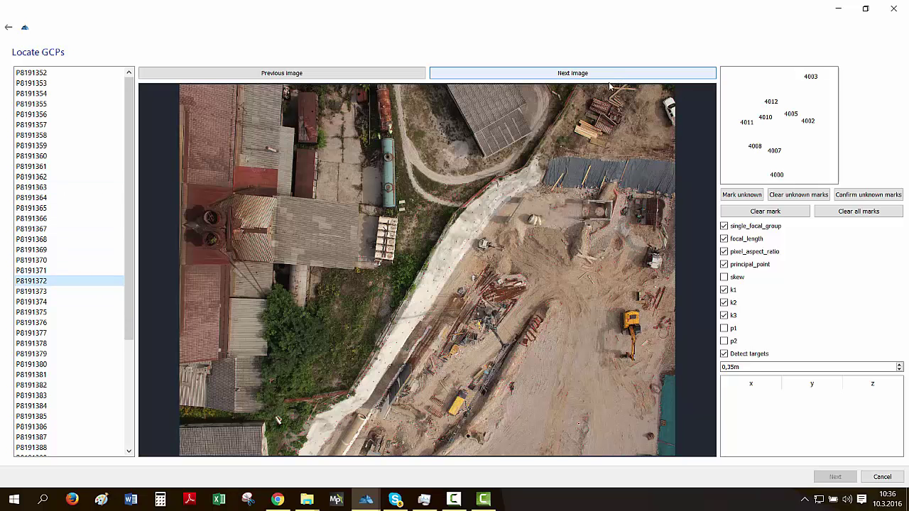
{"action": "scroll", "coordinate": [374, 366], "scroll_direction": "up", "scroll_amount": 5}
{"action": "scroll", "coordinate": [378, 357], "scroll_direction": "up", "scroll_amount": 3}
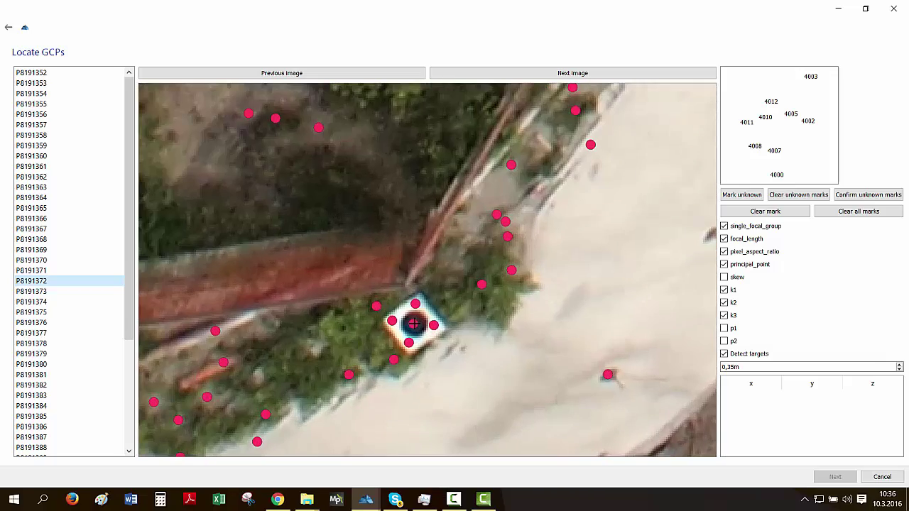
{"action": "left_click", "coordinate": [414, 324]}
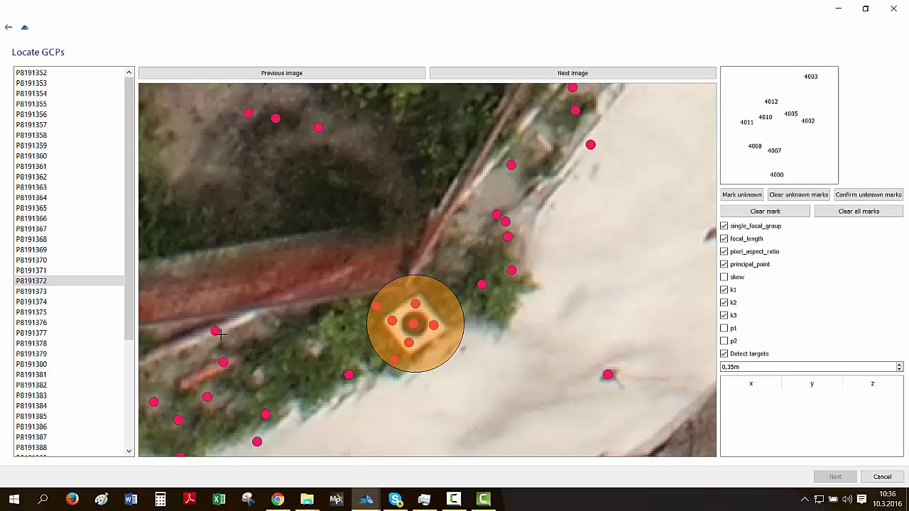
Mark ground control point 4000 on the target at the edge of the grey concrete surface in image P8191379.
{"action": "left_click", "coordinate": [51, 375]}
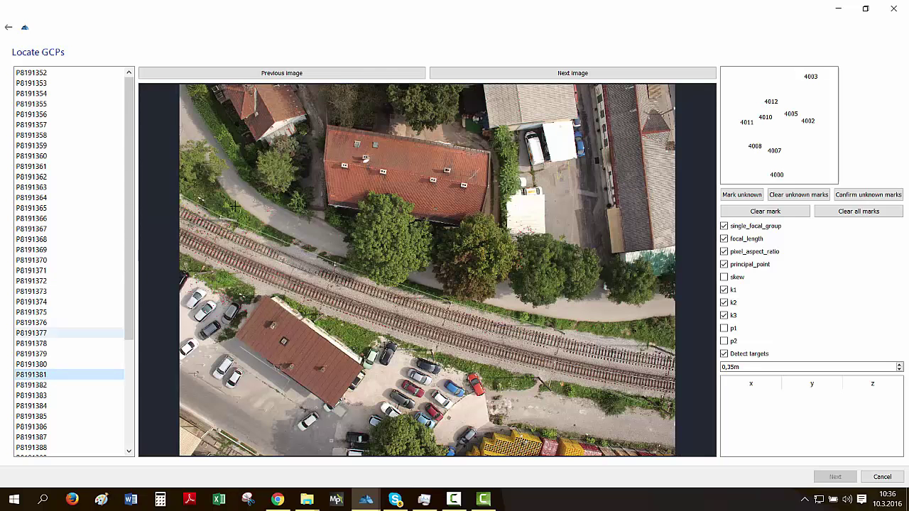
{"action": "left_click", "coordinate": [349, 76]}
{"action": "left_click", "coordinate": [349, 76]}
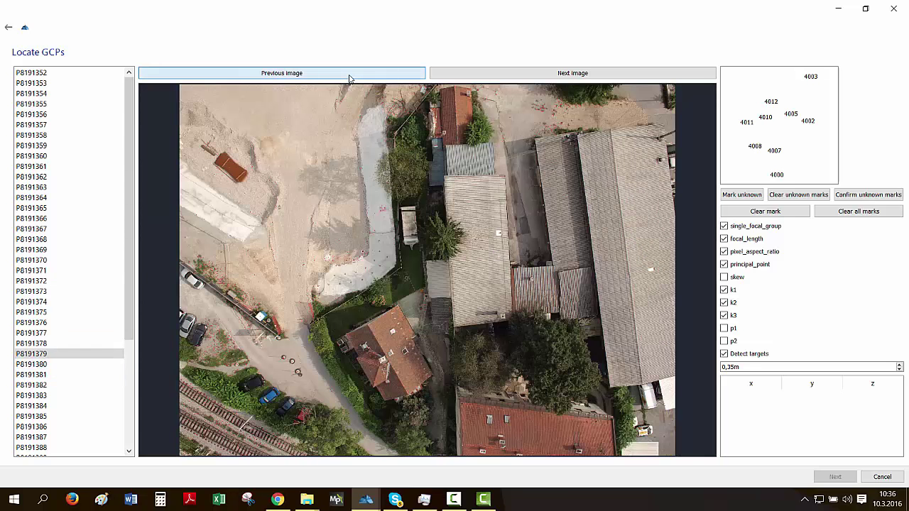
{"action": "scroll", "coordinate": [377, 250], "scroll_direction": "up", "scroll_amount": 8}
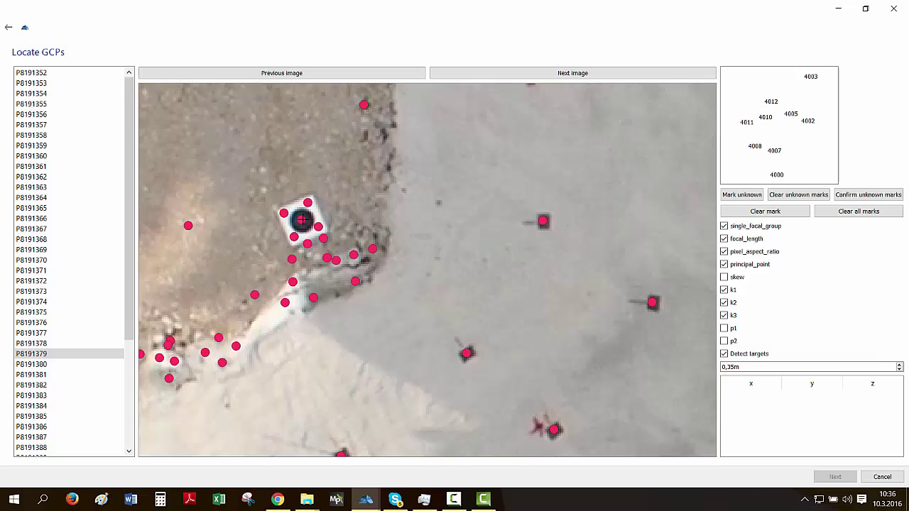
{"action": "left_click", "coordinate": [301, 221]}
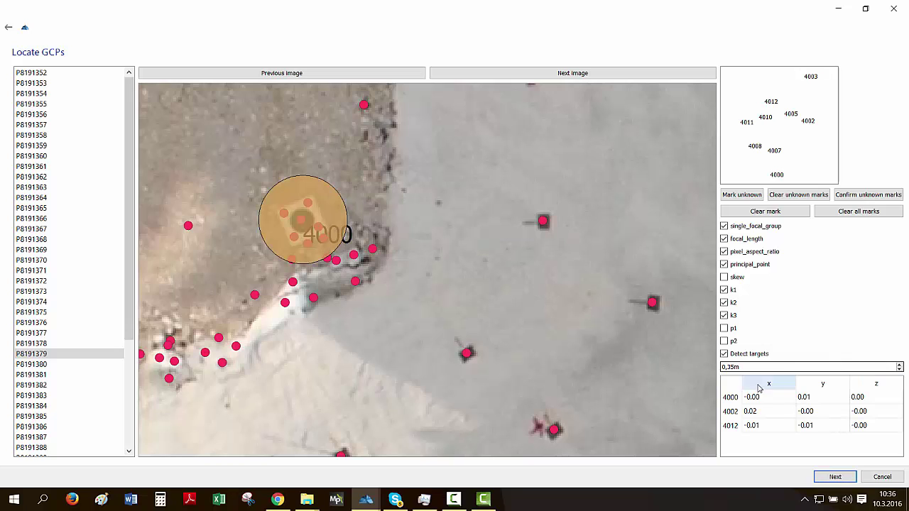
Review the control point marks in the images from P8191379 to P8191387, inspecting the green mark in P8191387 up close.
{"action": "scroll", "coordinate": [544, 320], "scroll_direction": "down", "scroll_amount": 7}
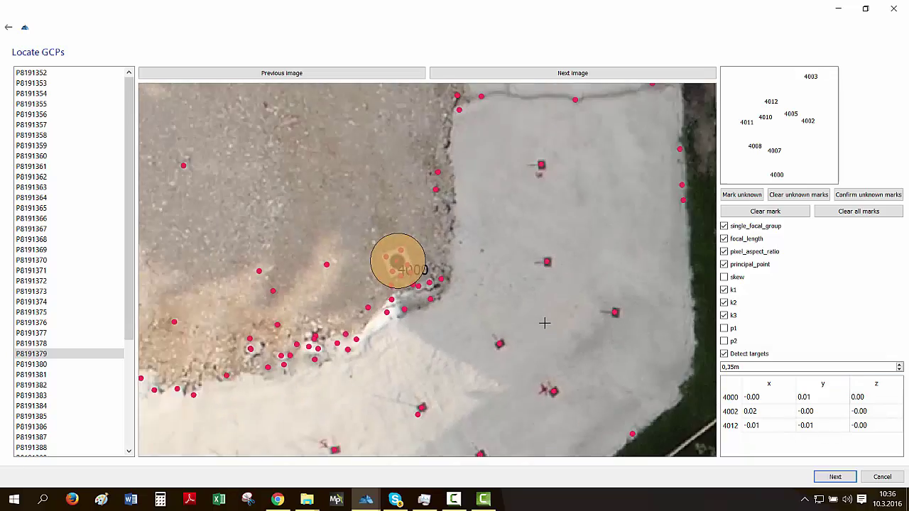
{"action": "scroll", "coordinate": [505, 313], "scroll_direction": "down", "scroll_amount": 4}
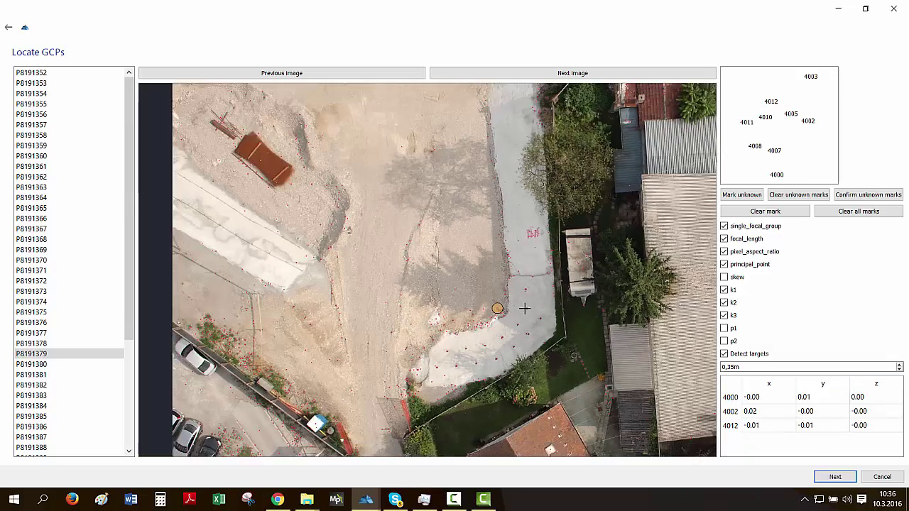
{"action": "left_click", "coordinate": [557, 78]}
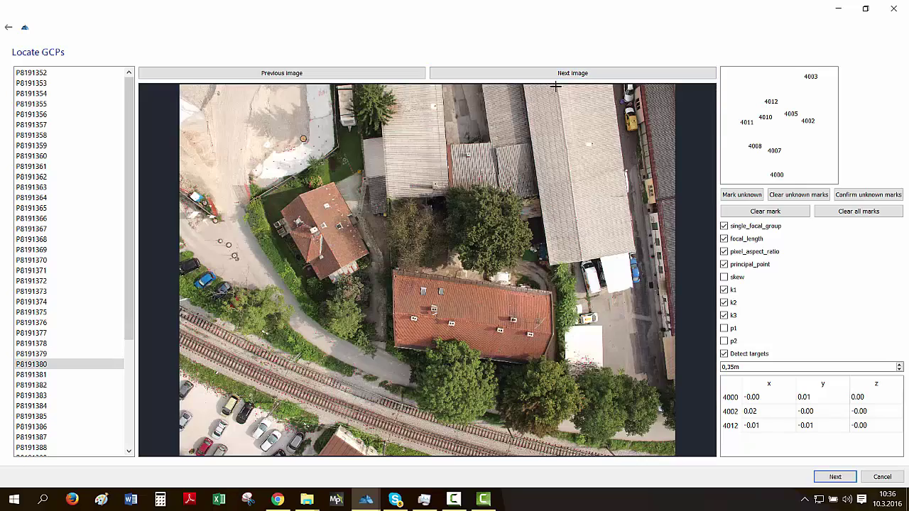
{"action": "left_click", "coordinate": [557, 80]}
{"action": "left_click", "coordinate": [551, 79]}
{"action": "left_click", "coordinate": [549, 79]}
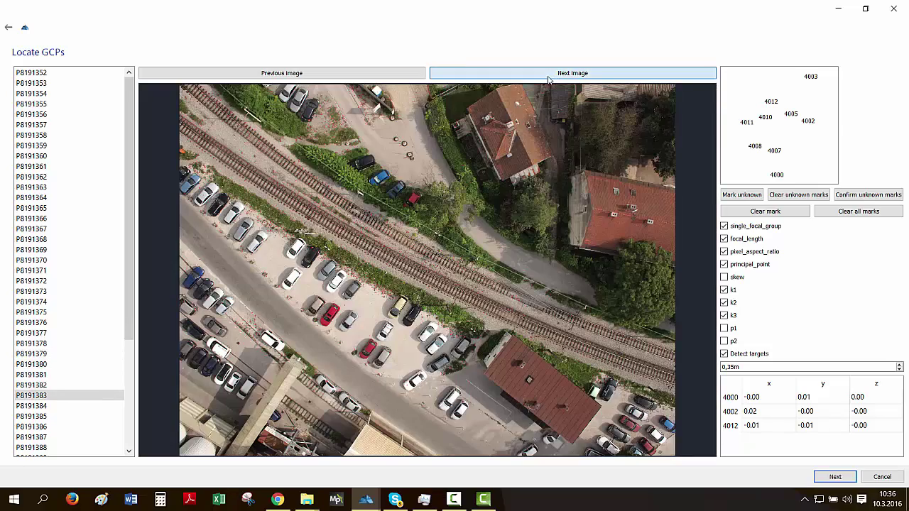
{"action": "left_click", "coordinate": [548, 80]}
{"action": "left_click", "coordinate": [548, 79]}
{"action": "left_click", "coordinate": [548, 79]}
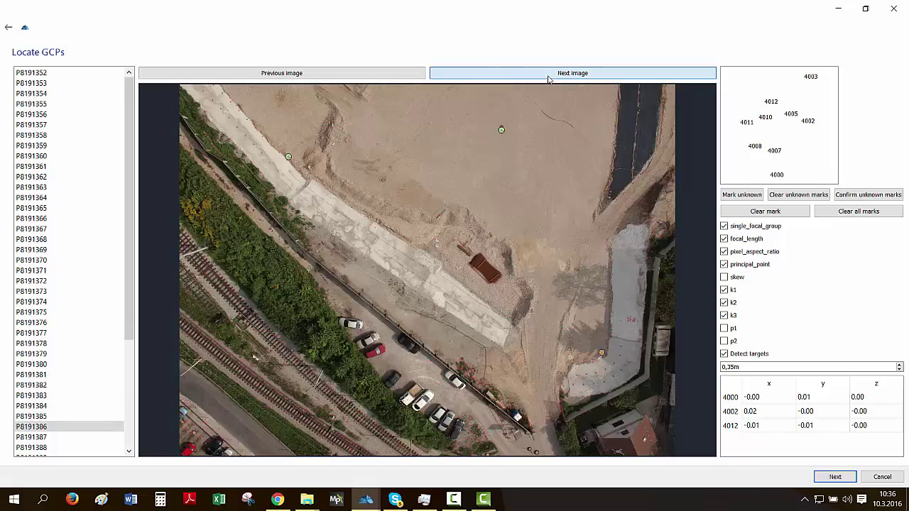
{"action": "left_click", "coordinate": [549, 80]}
{"action": "scroll", "coordinate": [350, 285], "scroll_direction": "up", "scroll_amount": 4}
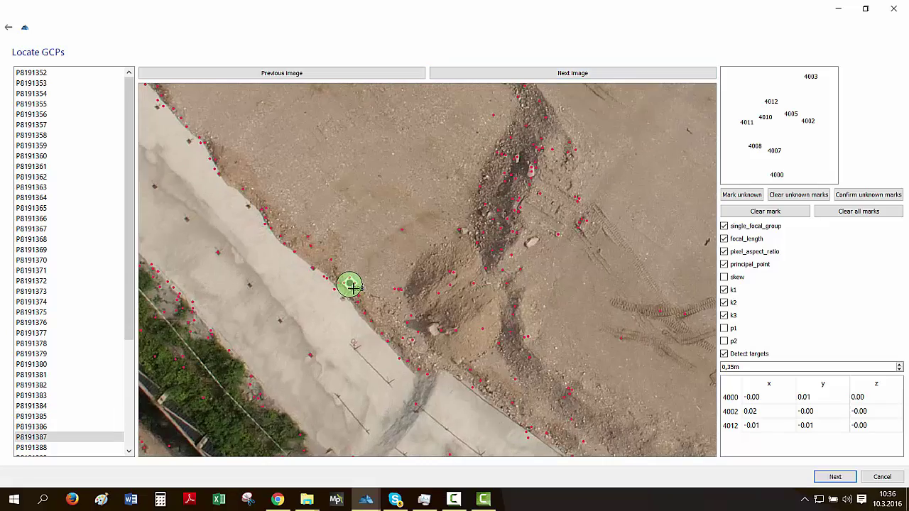
Check the control point marks from image P8191387 to P8191389 and continue to the detection overview.
{"action": "scroll", "coordinate": [334, 304], "scroll_direction": "down", "scroll_amount": 4}
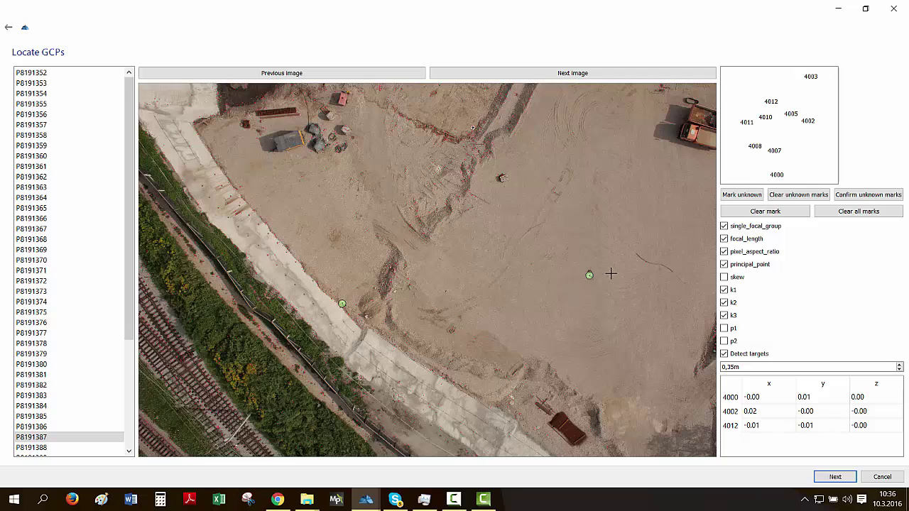
{"action": "scroll", "coordinate": [611, 274], "scroll_direction": "up", "scroll_amount": 5}
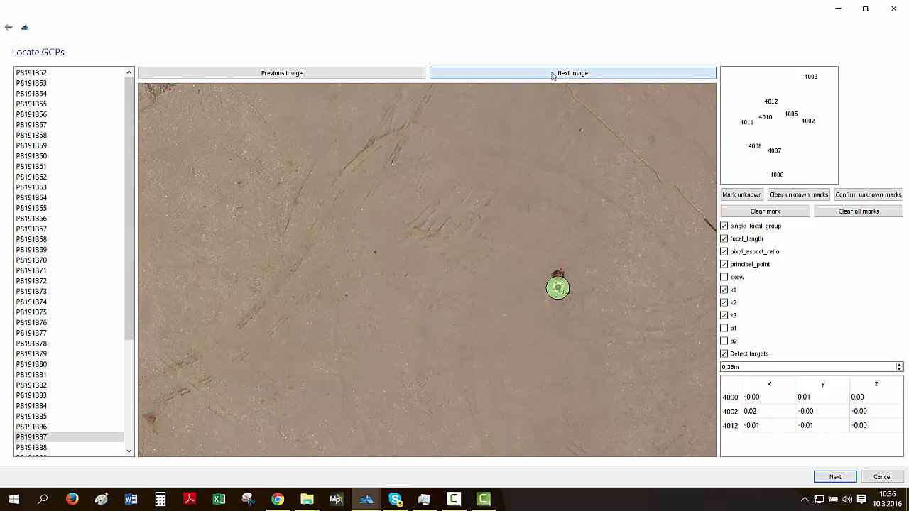
{"action": "left_click", "coordinate": [553, 74]}
{"action": "left_click", "coordinate": [553, 74]}
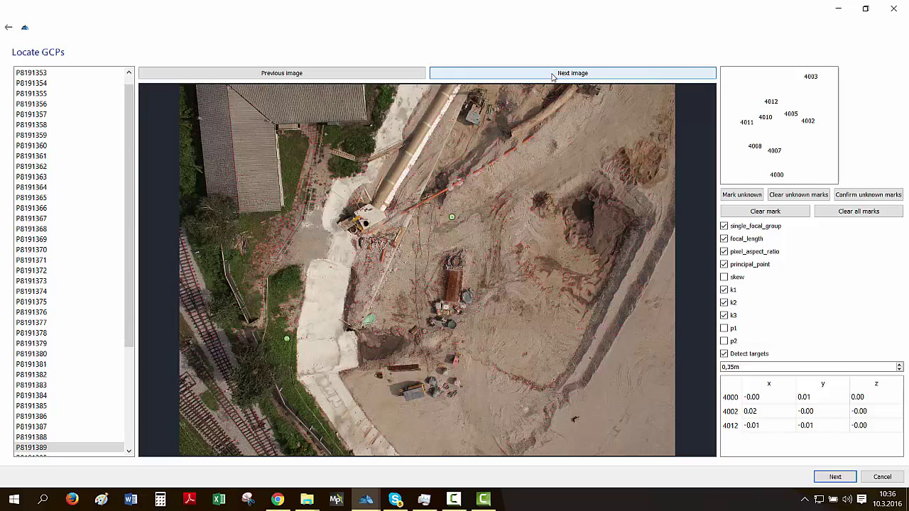
{"action": "left_click", "coordinate": [836, 478]}
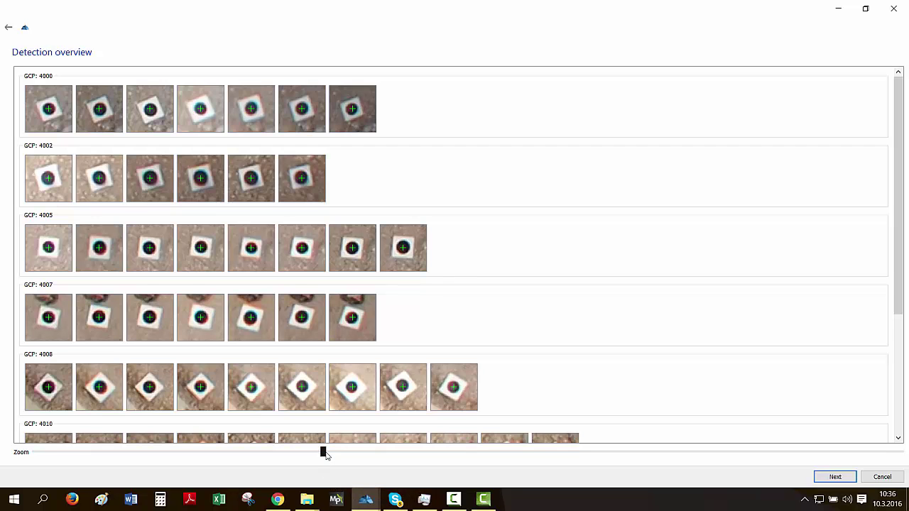
Enlarge the target thumbnails and check the cross placement in every detection from GCP 4000 to GCP 4012.
{"action": "left_click_drag", "start_coordinate": [323, 453], "coordinate": [716, 451]}
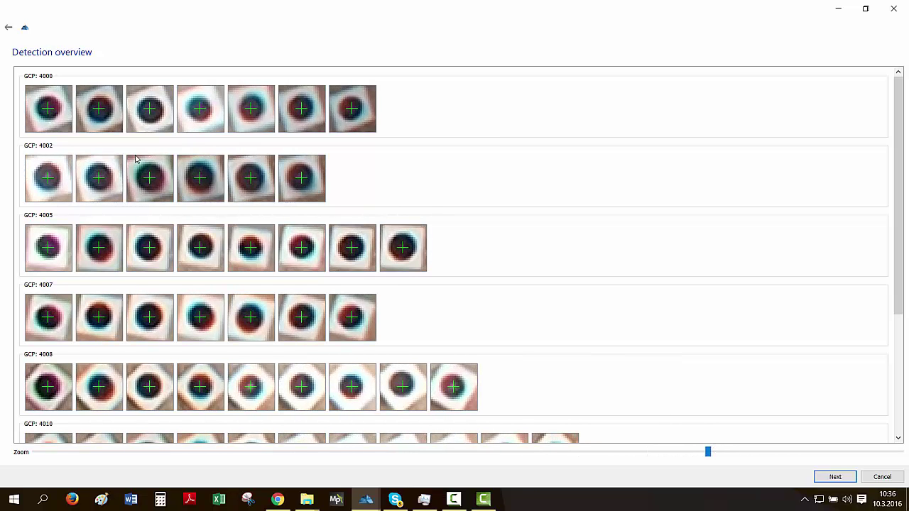
{"action": "scroll", "coordinate": [138, 174], "scroll_direction": "down", "scroll_amount": 3}
{"action": "scroll", "coordinate": [138, 186], "scroll_direction": "down", "scroll_amount": 1}
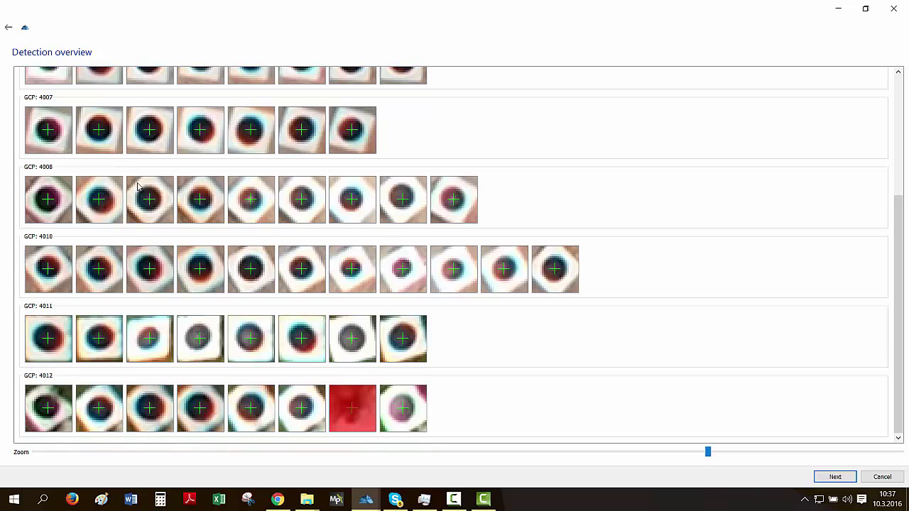
{"action": "scroll", "coordinate": [140, 243], "scroll_direction": "up", "scroll_amount": 3}
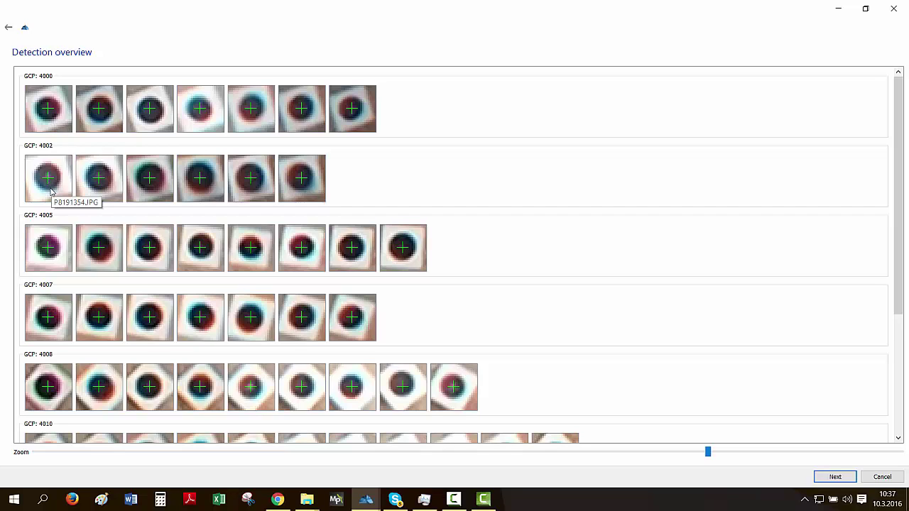
Exclude all six target detections of GCP 4002.
{"action": "left_click", "coordinate": [51, 189]}
{"action": "left_click", "coordinate": [97, 186]}
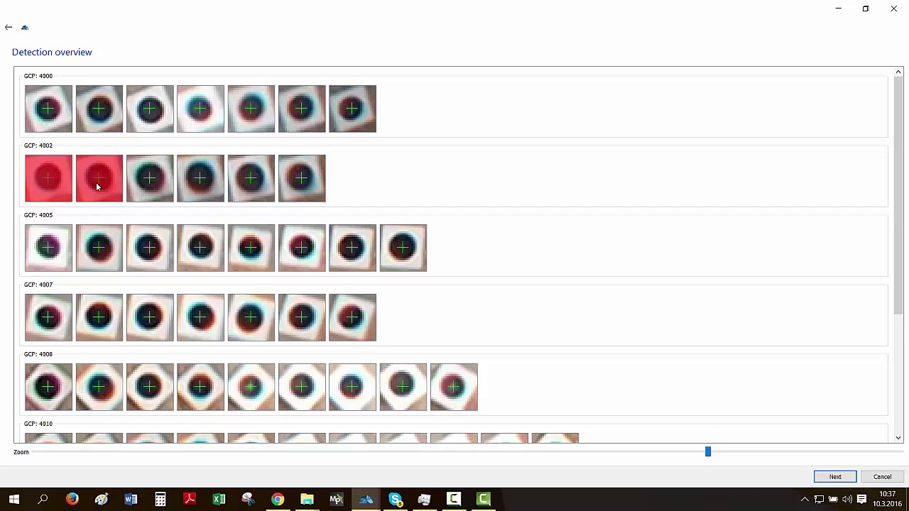
{"action": "left_click", "coordinate": [147, 191]}
{"action": "left_click", "coordinate": [203, 189]}
{"action": "left_click", "coordinate": [254, 190]}
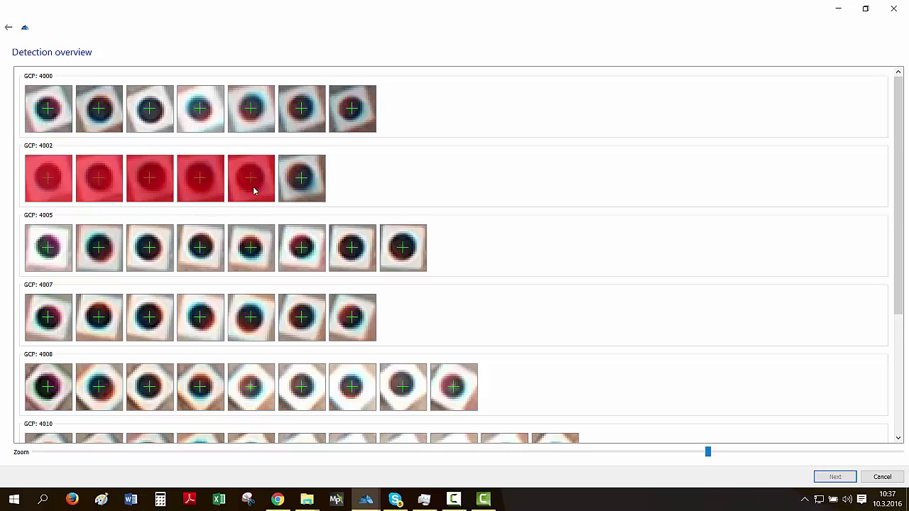
{"action": "left_click", "coordinate": [300, 190]}
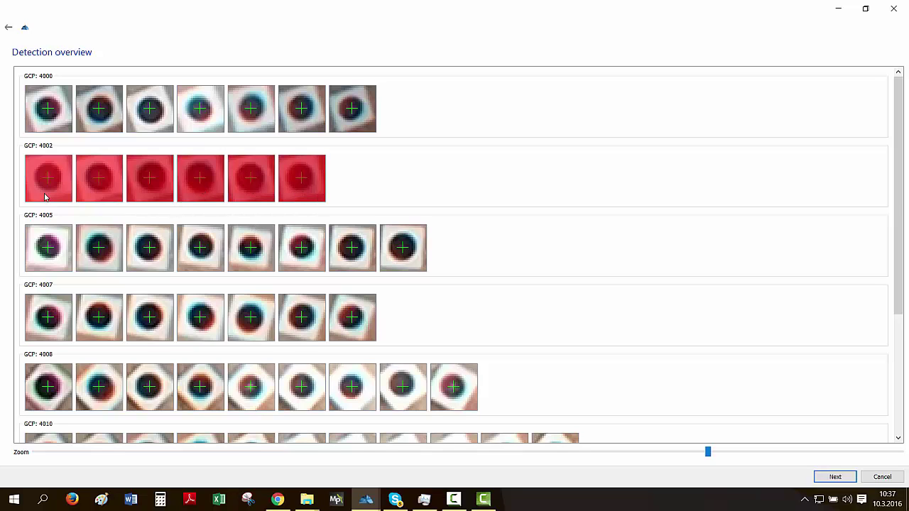
Re-include all six target detections of GCP 4002.
{"action": "left_click", "coordinate": [85, 197]}
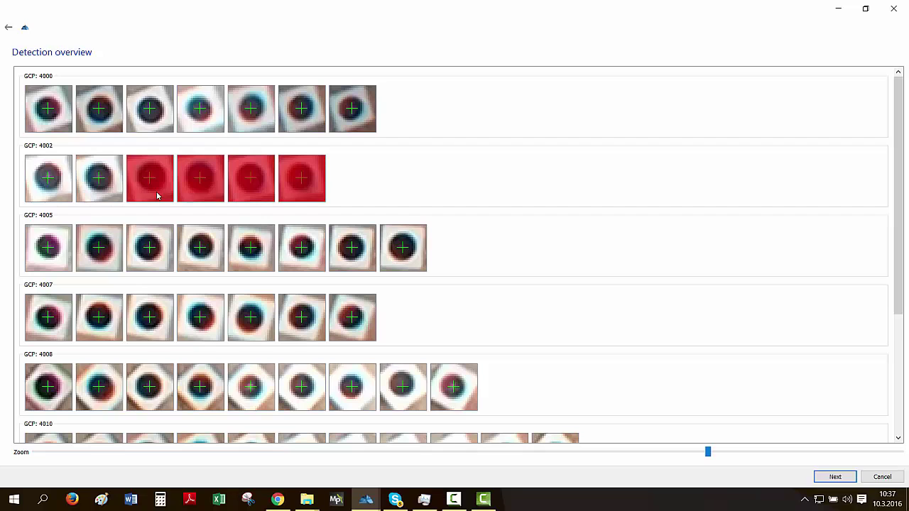
{"action": "left_click", "coordinate": [161, 195]}
{"action": "left_click", "coordinate": [203, 191]}
{"action": "left_click", "coordinate": [249, 192]}
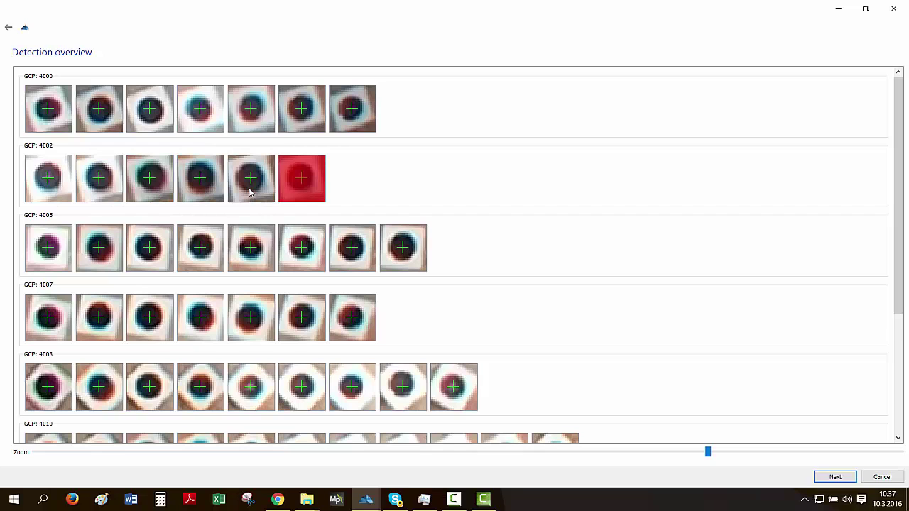
{"action": "left_click", "coordinate": [302, 195]}
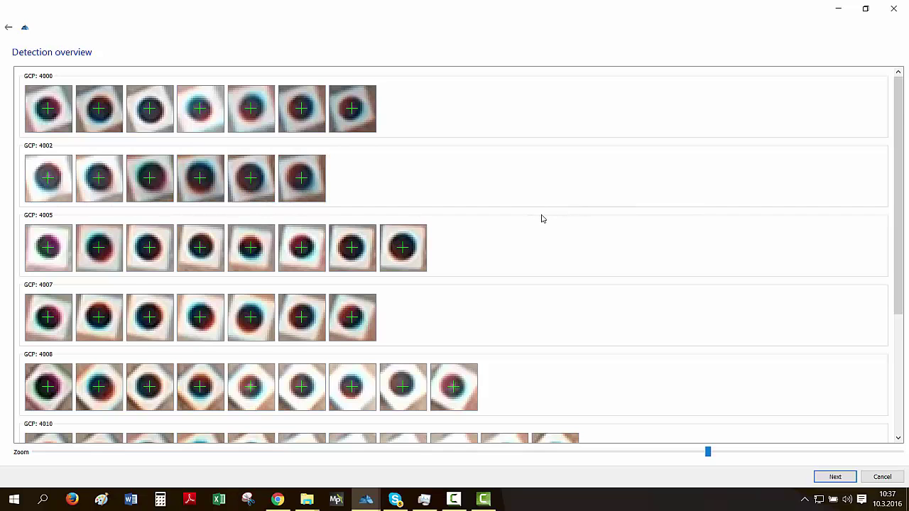
Accept the reviewed detections to compute the orientation, and finish the orientation without applying corrections.
{"action": "scroll", "coordinate": [542, 220], "scroll_direction": "down", "scroll_amount": 3}
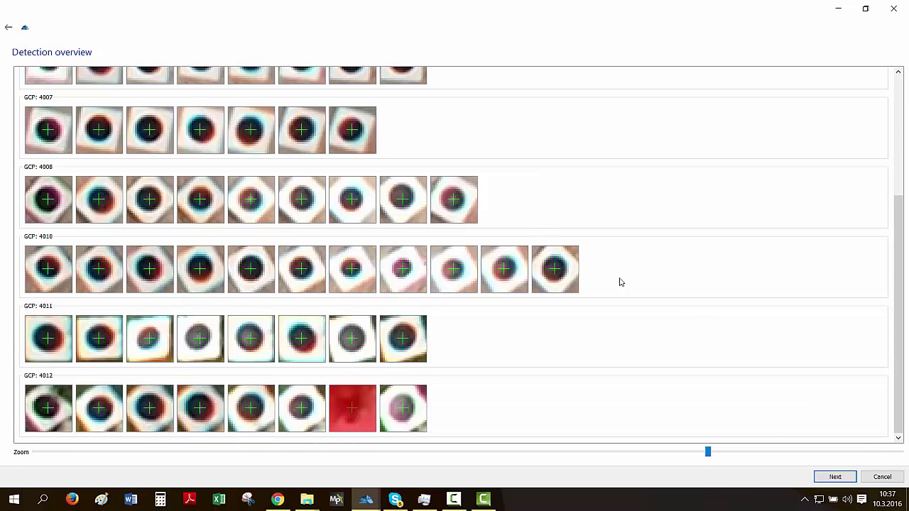
{"action": "left_click", "coordinate": [836, 477]}
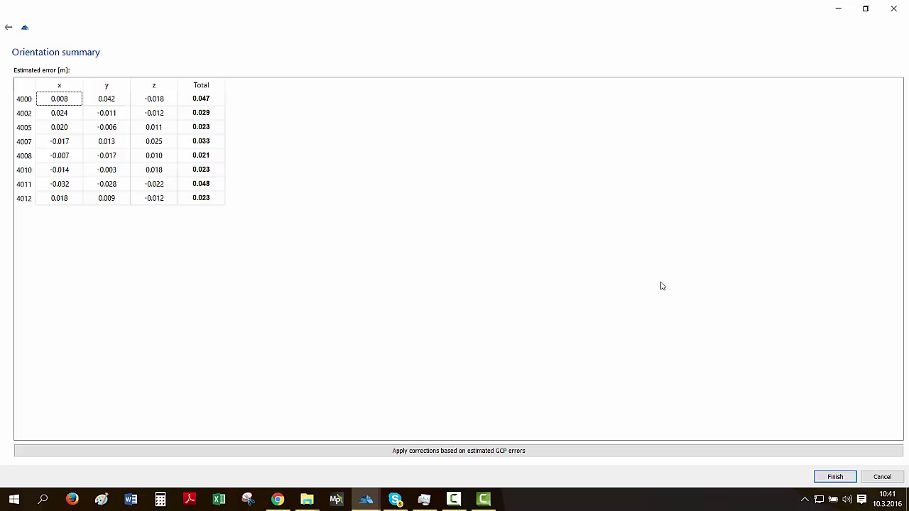
{"action": "left_click", "coordinate": [834, 477]}
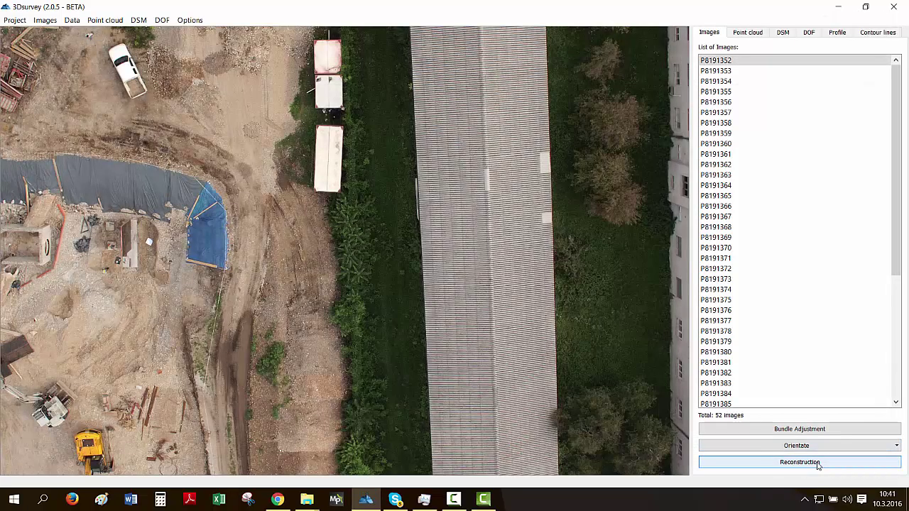
Run a dense reconstruction at High level with a minimum overlap of 3 and point cloud optimization enabled.
{"action": "left_click", "coordinate": [817, 463]}
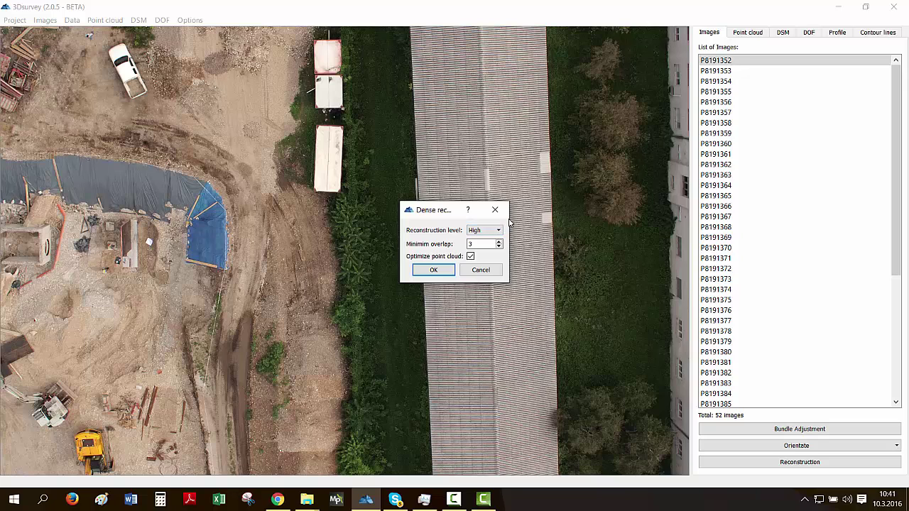
{"action": "left_click_drag", "start_coordinate": [510, 218], "coordinate": [526, 219]}
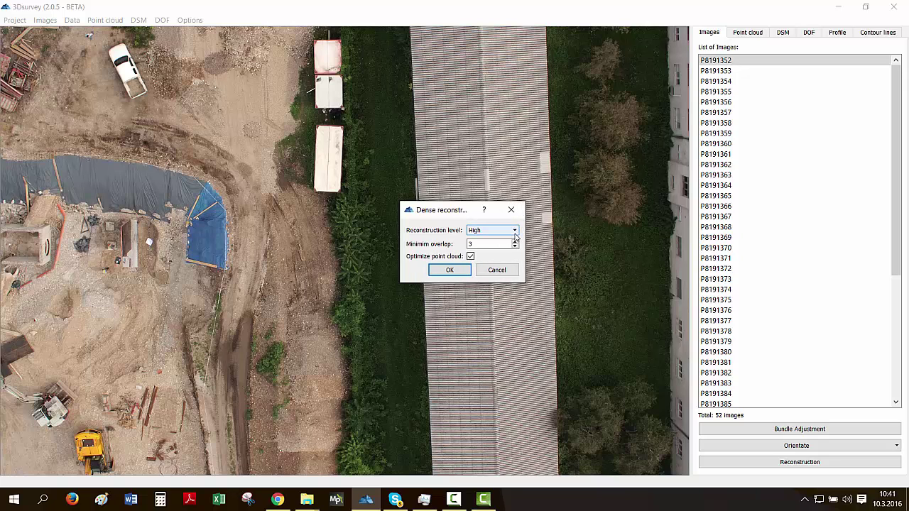
{"action": "left_click", "coordinate": [462, 273]}
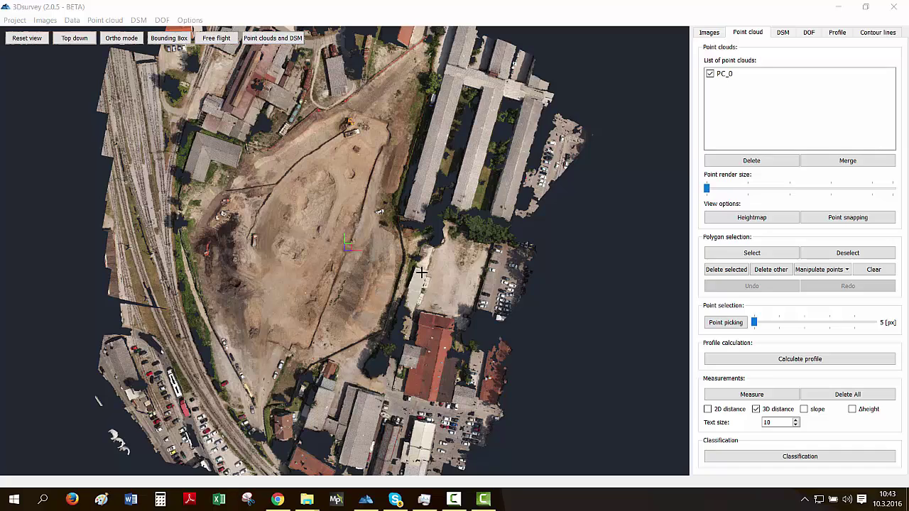
Start classifying point cloud PC_0 with 0.05 m terrain elevation, 18° terrain slope, 0.50 m minimal height, 0.50 m DSM cell size and smoothing factor 1.
{"action": "left_click", "coordinate": [352, 286]}
{"action": "scroll", "coordinate": [352, 287], "scroll_direction": "up", "scroll_amount": 5}
{"action": "left_click_drag", "start_coordinate": [354, 291], "coordinate": [544, 353]}
{"action": "scroll", "coordinate": [544, 353], "scroll_direction": "down", "scroll_amount": 3}
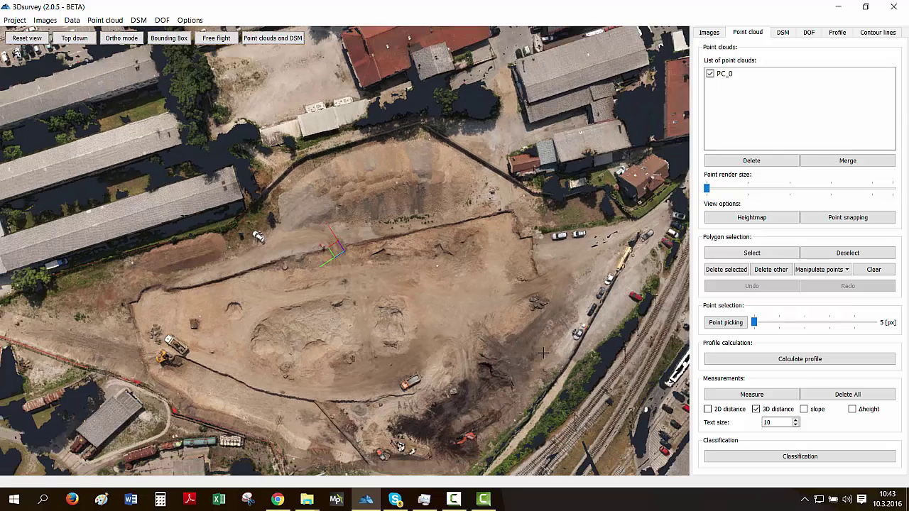
{"action": "left_click", "coordinate": [746, 457]}
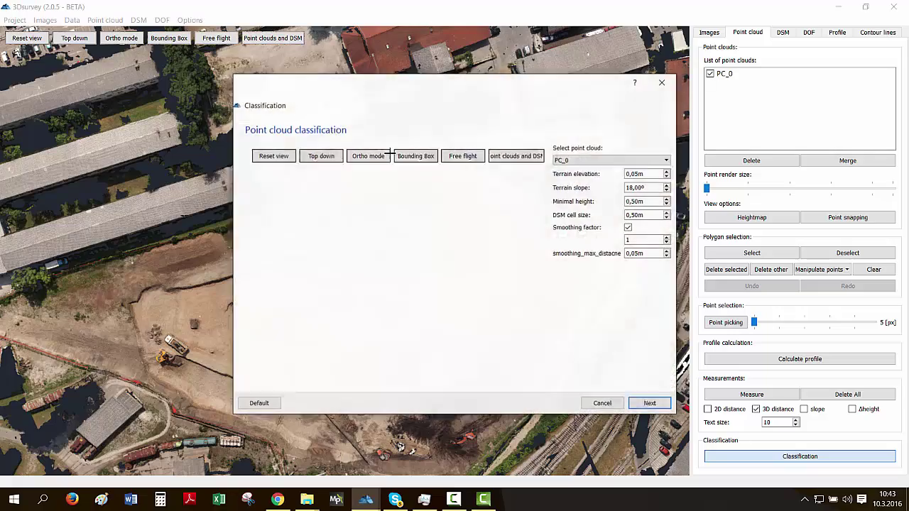
{"action": "left_click_drag", "start_coordinate": [351, 107], "coordinate": [212, 74]}
{"action": "left_click_drag", "start_coordinate": [517, 374], "coordinate": [831, 454]}
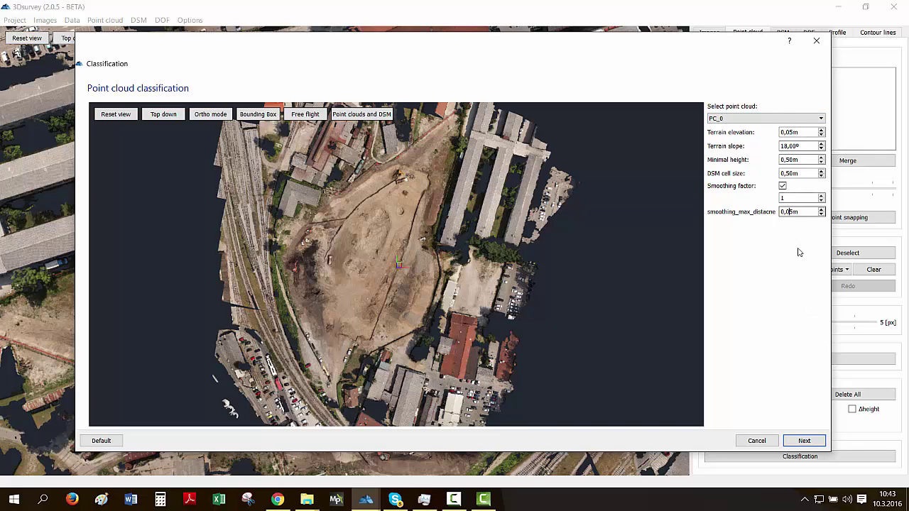
{"action": "left_click", "coordinate": [805, 440]}
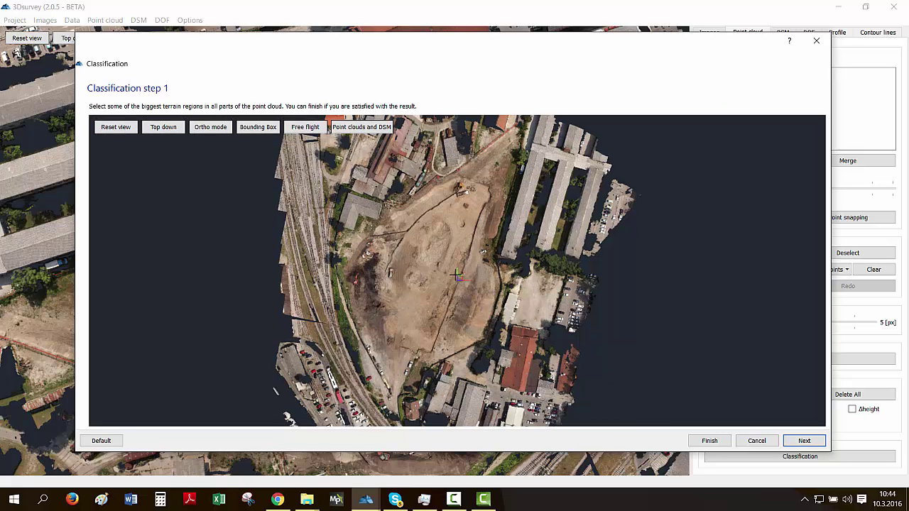
Select the central construction site and the bare lot above the red-roofed building as terrain regions, and complete the classification.
{"action": "left_click", "coordinate": [409, 301]}
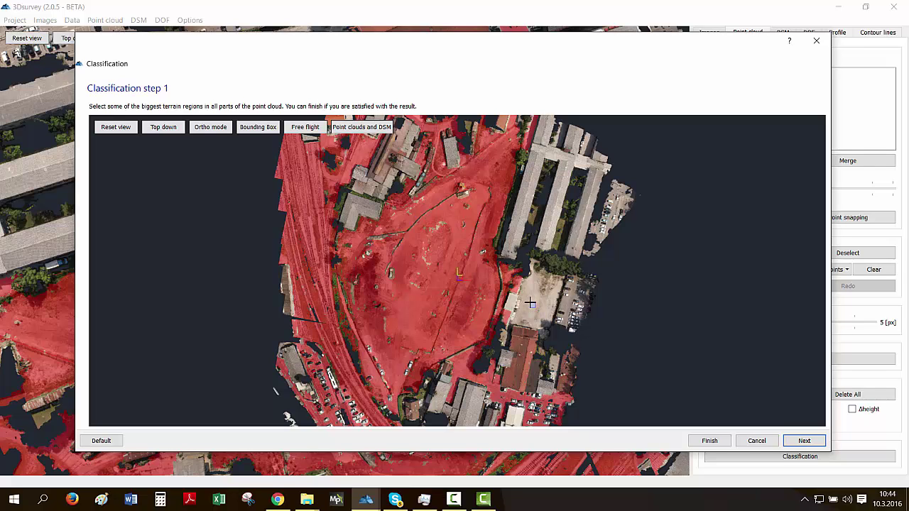
{"action": "left_click", "coordinate": [526, 306]}
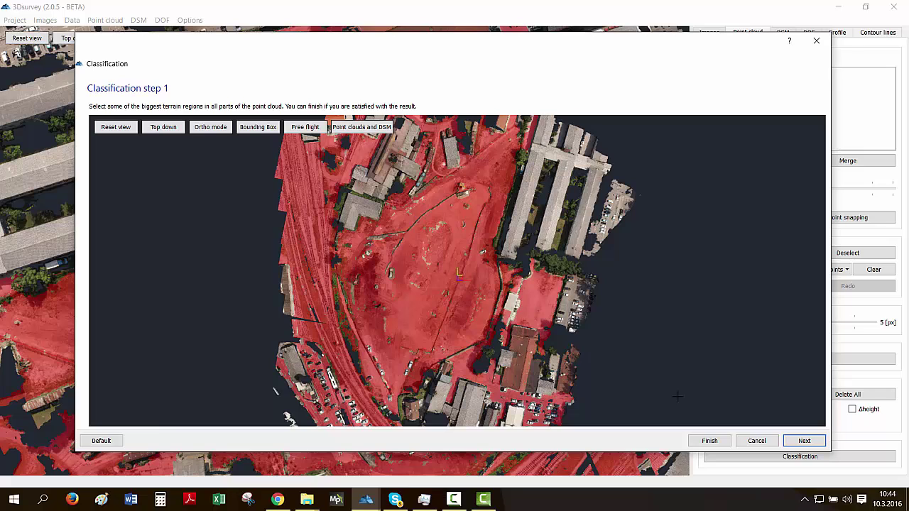
{"action": "left_click", "coordinate": [802, 441]}
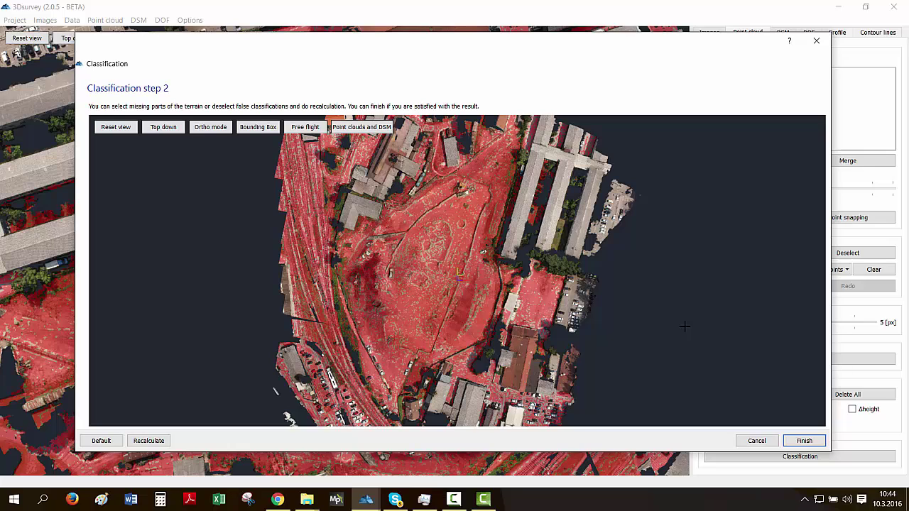
{"action": "left_click", "coordinate": [819, 444]}
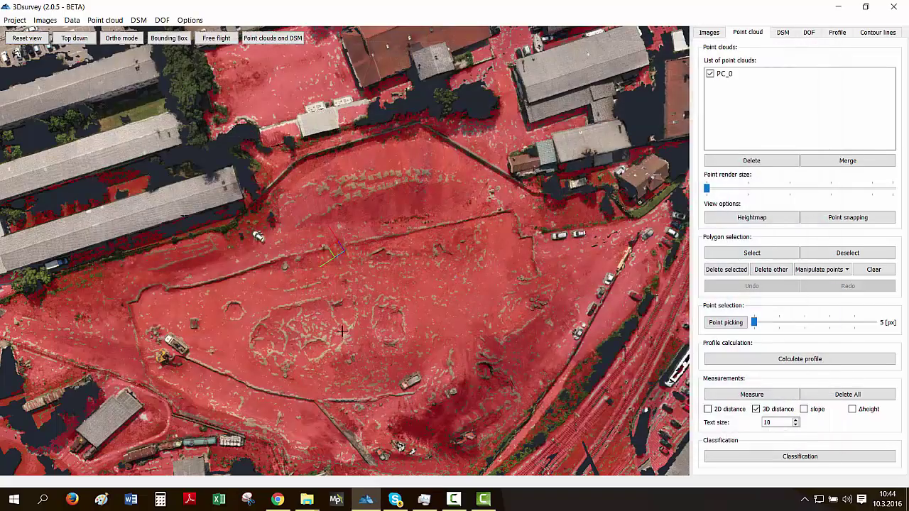
Delete all points of PC_0 other than the selected terrain points.
{"action": "scroll", "coordinate": [340, 328], "scroll_direction": "down", "scroll_amount": 2}
{"action": "left_click_drag", "start_coordinate": [340, 328], "coordinate": [348, 213]}
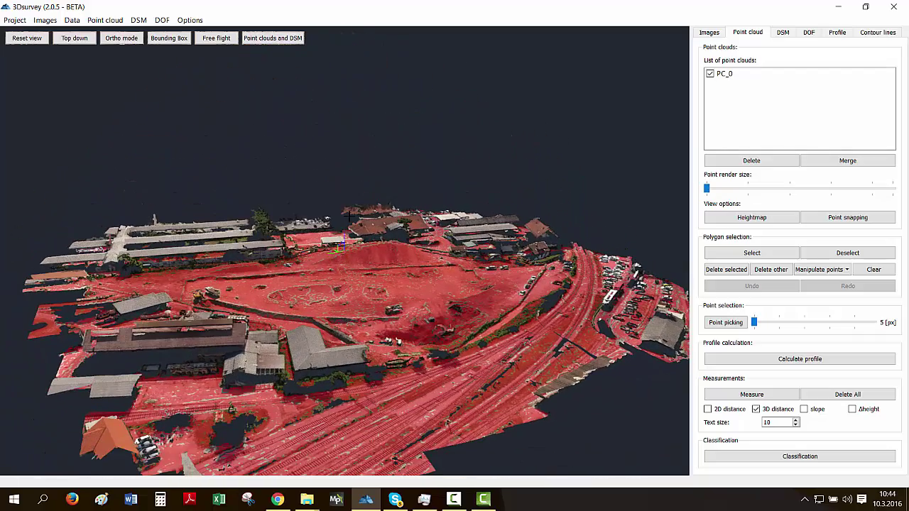
{"action": "left_click", "coordinate": [779, 274]}
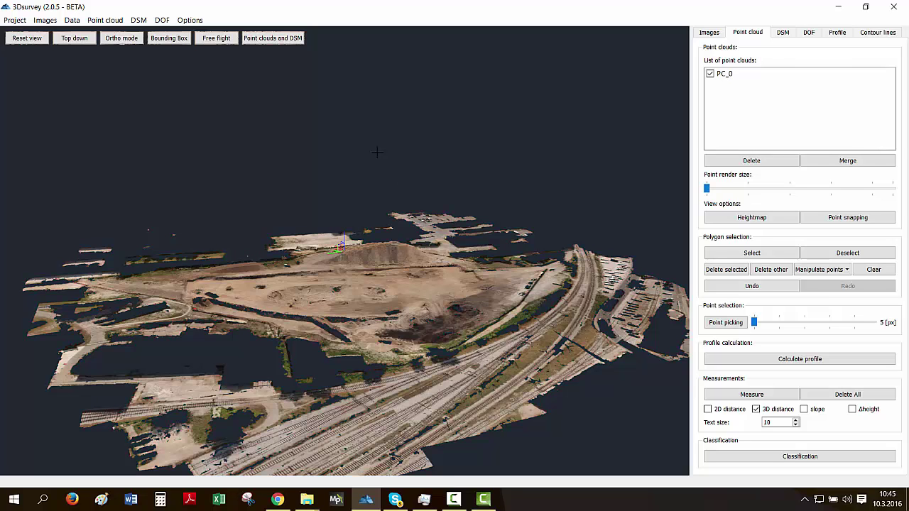
Calculate a new DSM with a 1 m grid cell size, hole filling set to All and a smoothing size of 3 cells.
{"action": "left_click", "coordinate": [139, 20]}
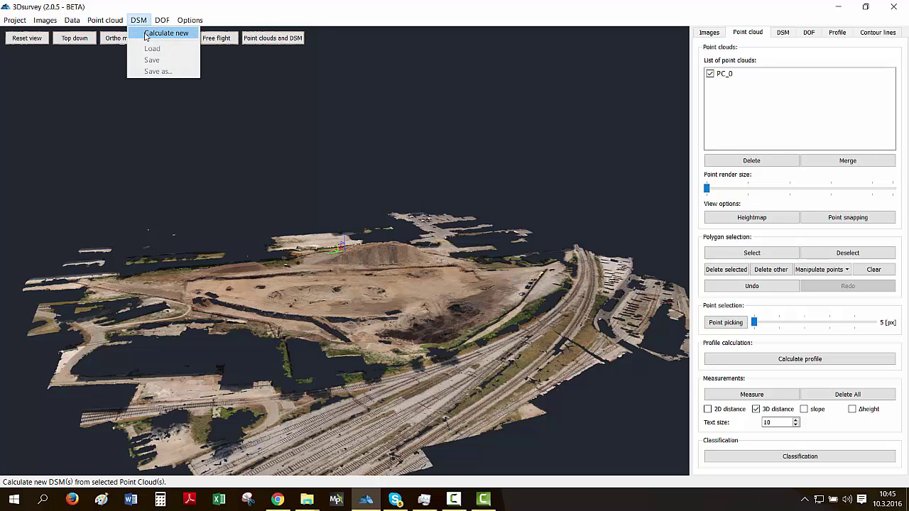
{"action": "left_click", "coordinate": [151, 32]}
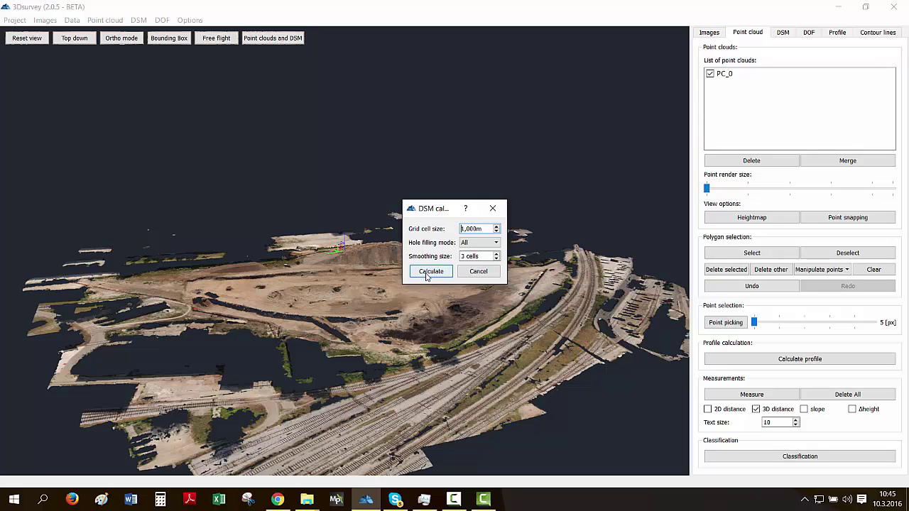
{"action": "left_click", "coordinate": [427, 274]}
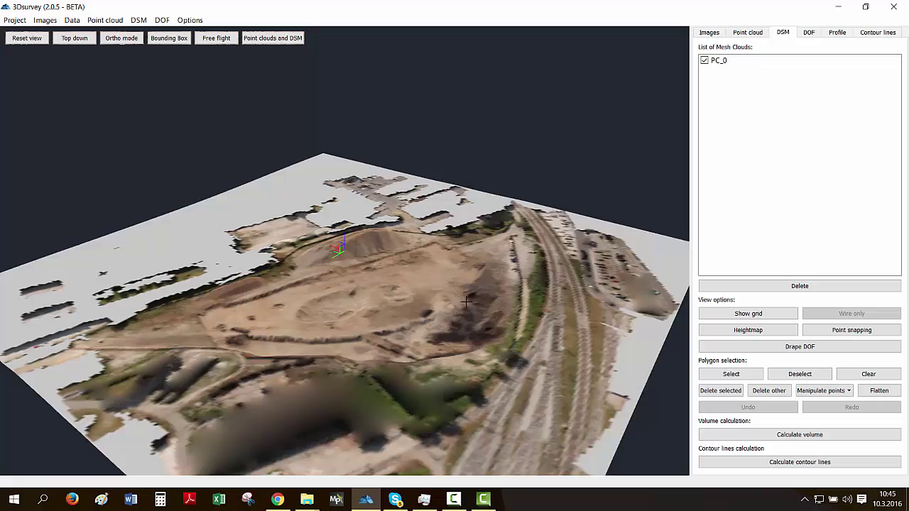
Inspect the DSM's central pit area and calculate a new digital orthophoto from PC_0 at 2.22 cm resolution.
{"action": "left_click_drag", "start_coordinate": [466, 301], "coordinate": [279, 301]}
{"action": "scroll", "coordinate": [440, 322], "scroll_direction": "up", "scroll_amount": 3}
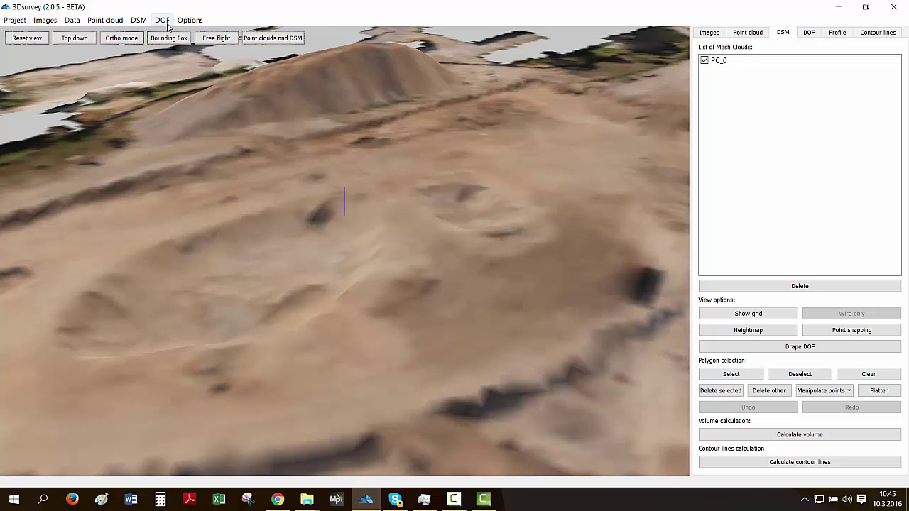
{"action": "left_click", "coordinate": [163, 21]}
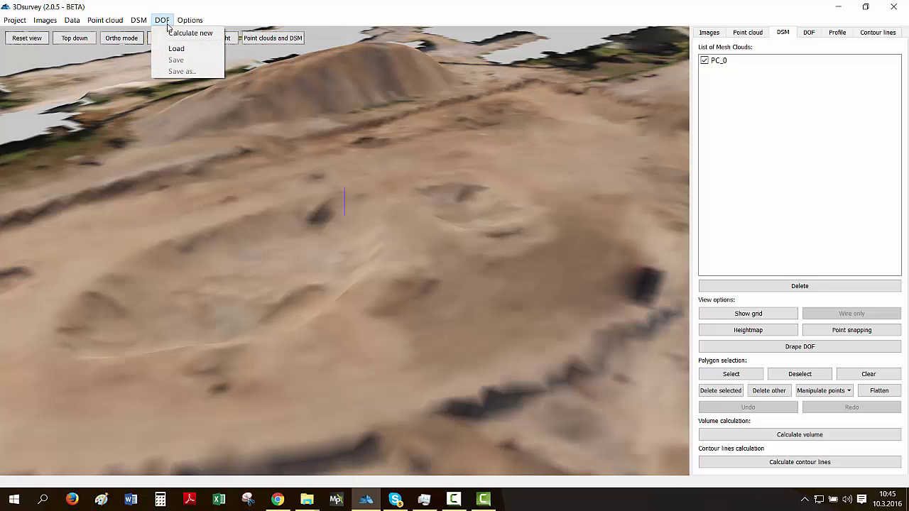
{"action": "left_click", "coordinate": [186, 34]}
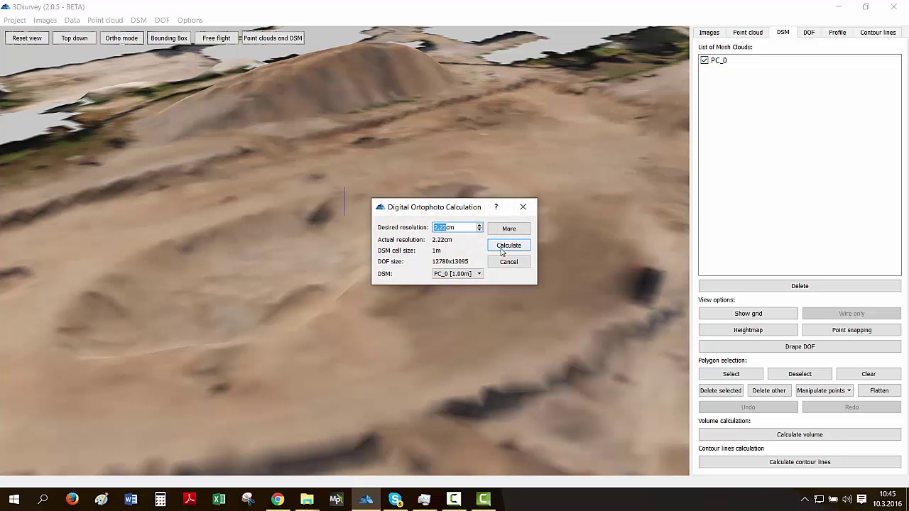
{"action": "left_click", "coordinate": [503, 248]}
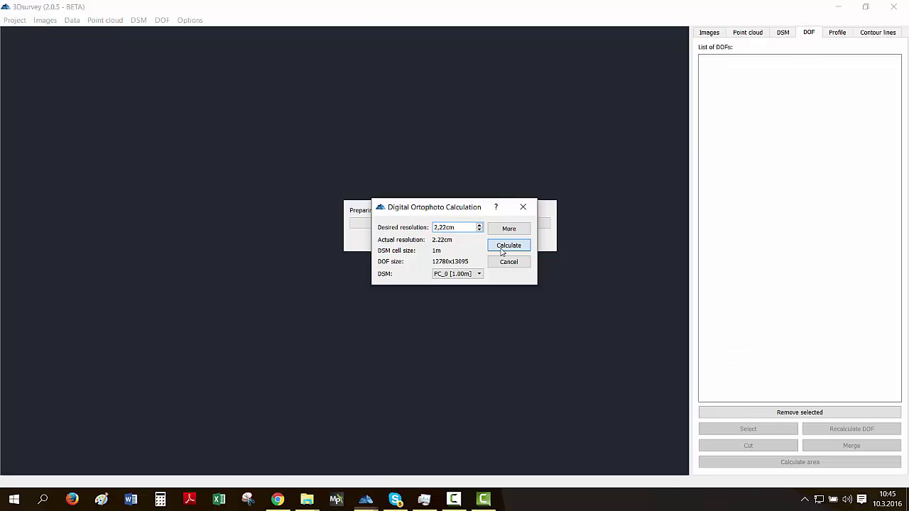